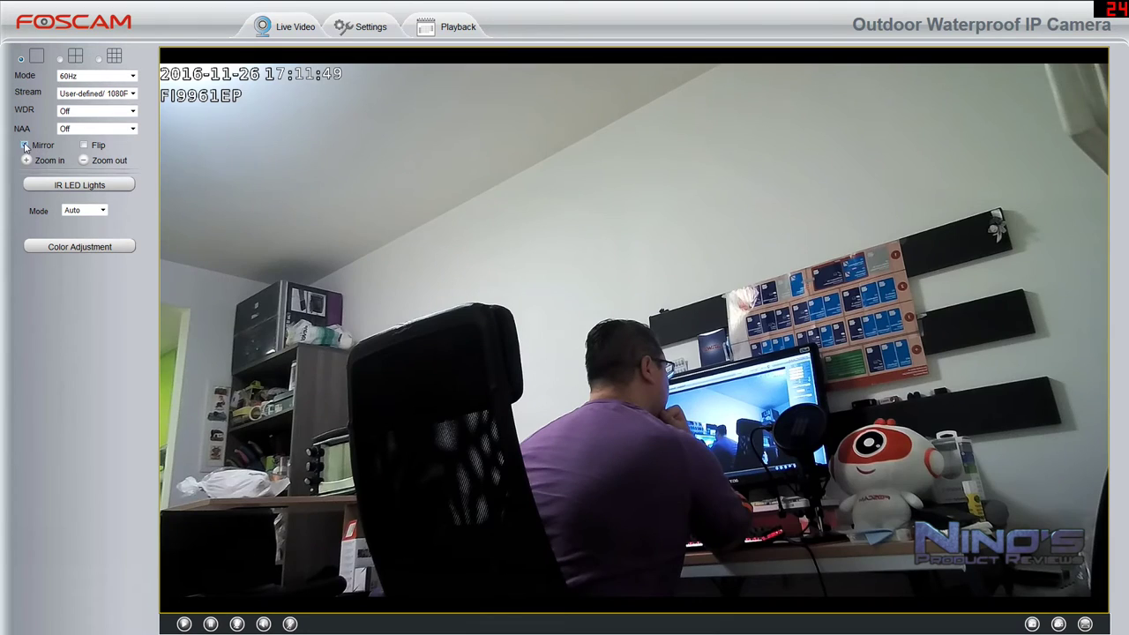
Try the flip option on the live image, and zoom the camera in and back out.
click(84, 147)
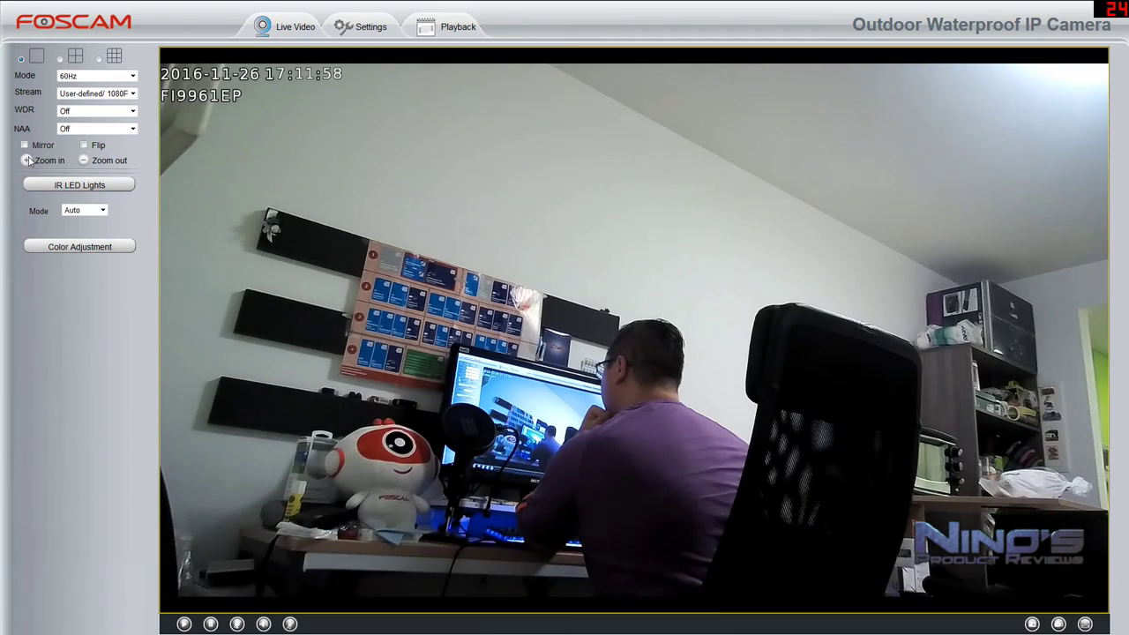
click(28, 160)
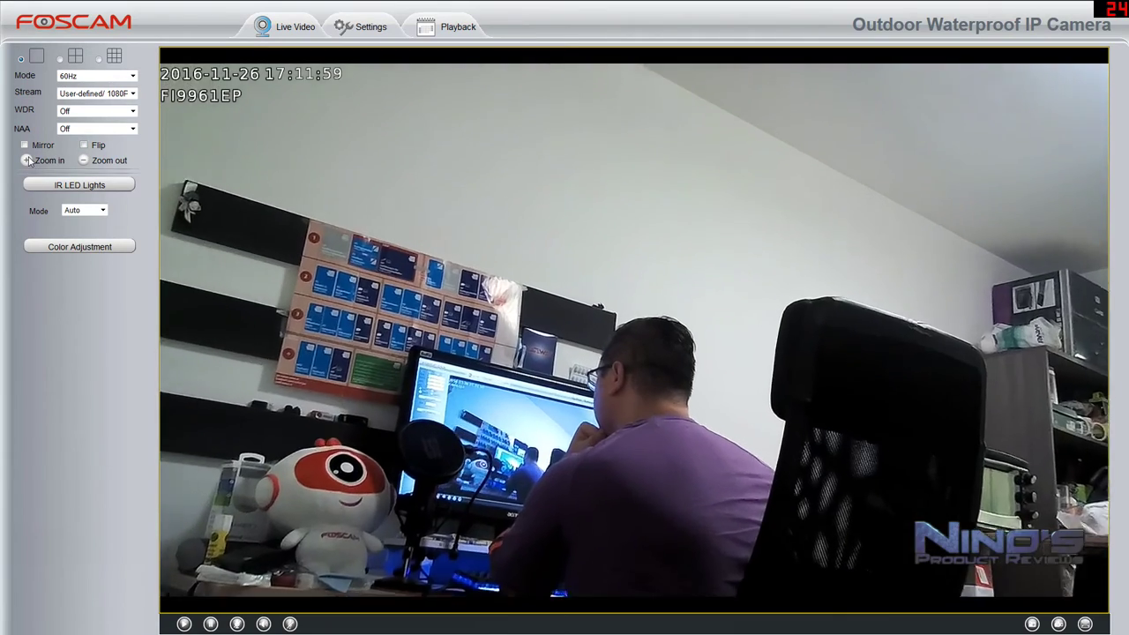
click(86, 163)
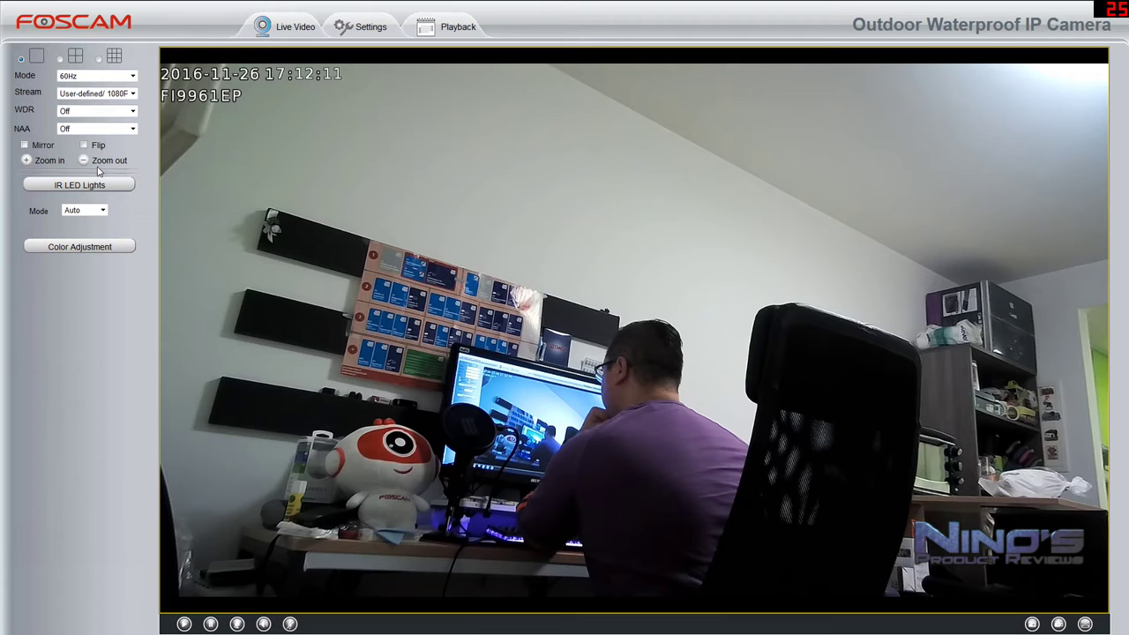
Check the infrared light mode choices and set the fourth color adjustment slider to 25.
click(96, 210)
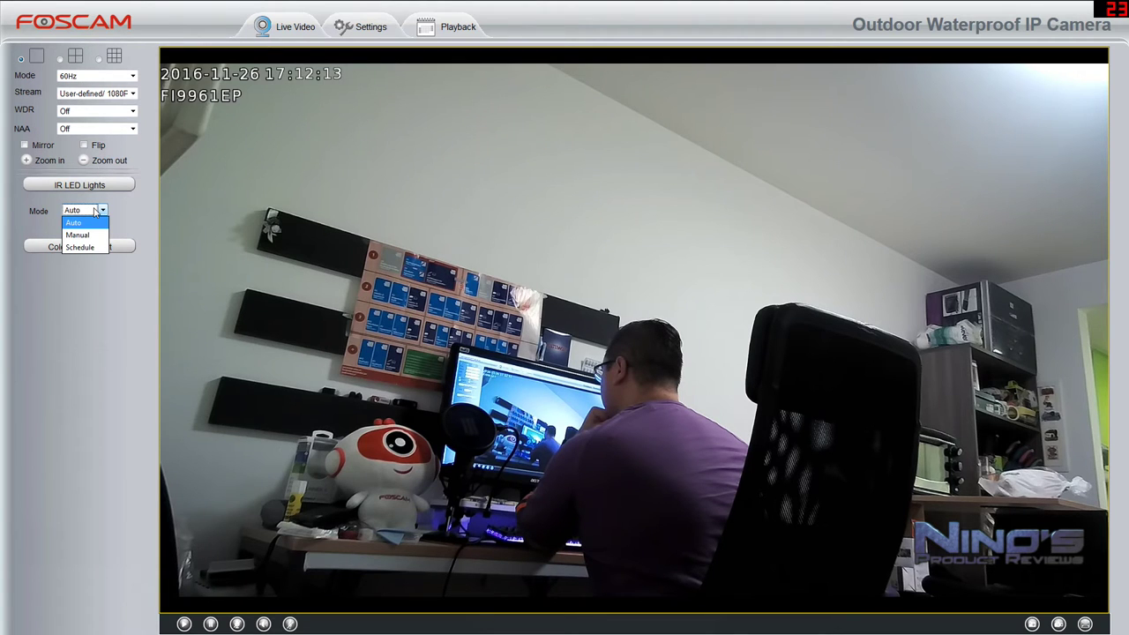
click(96, 211)
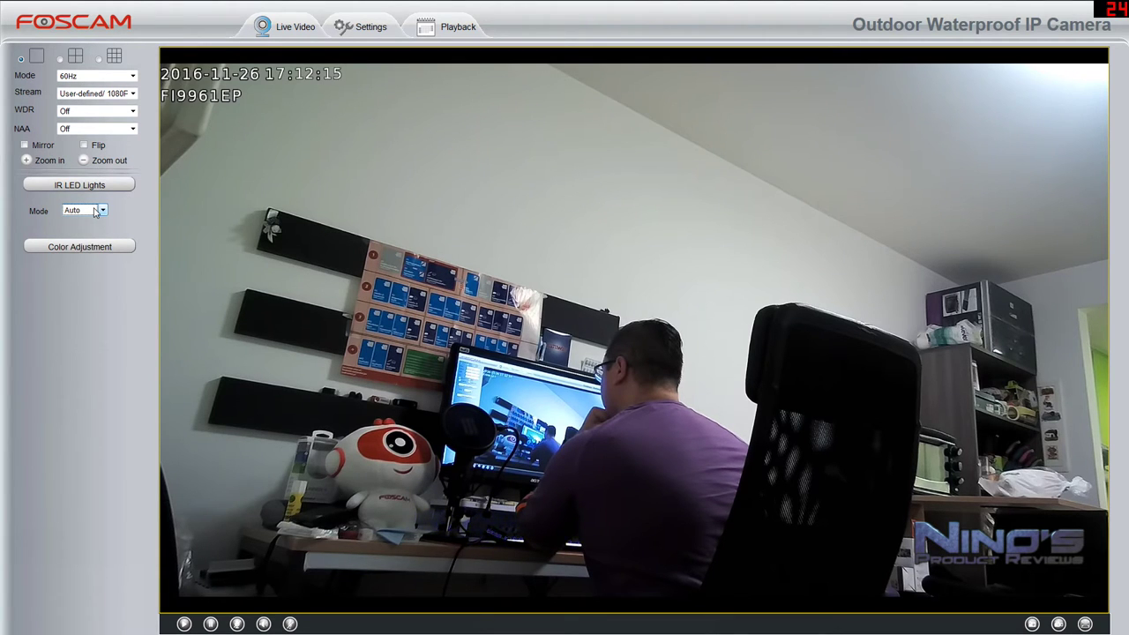
click(75, 250)
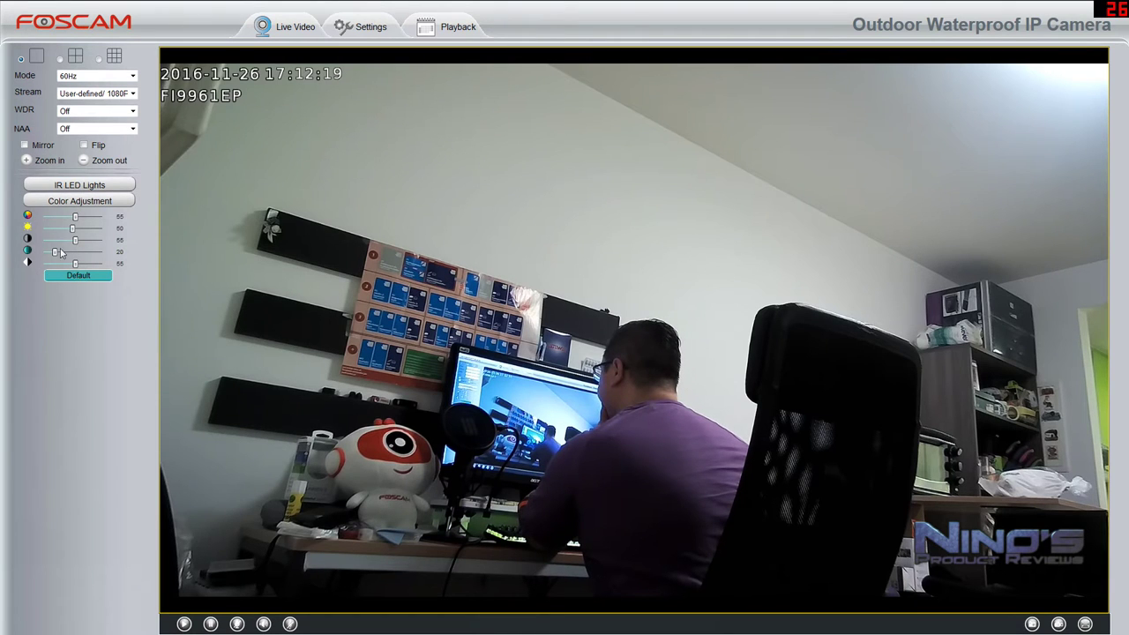
drag(54, 252, 59, 254)
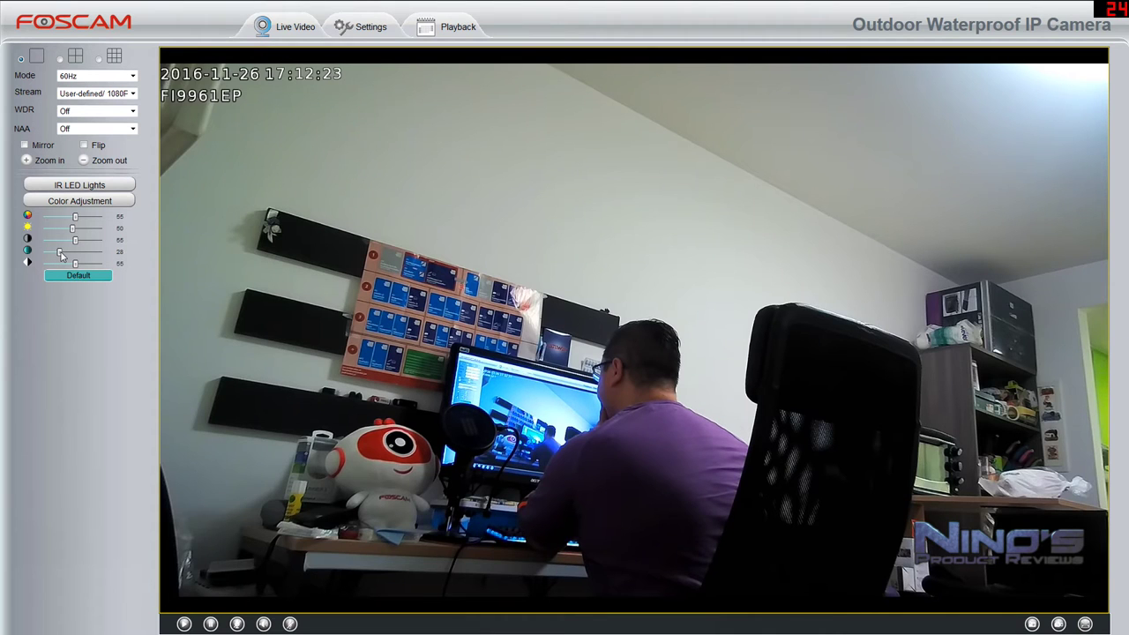
drag(59, 255, 57, 253)
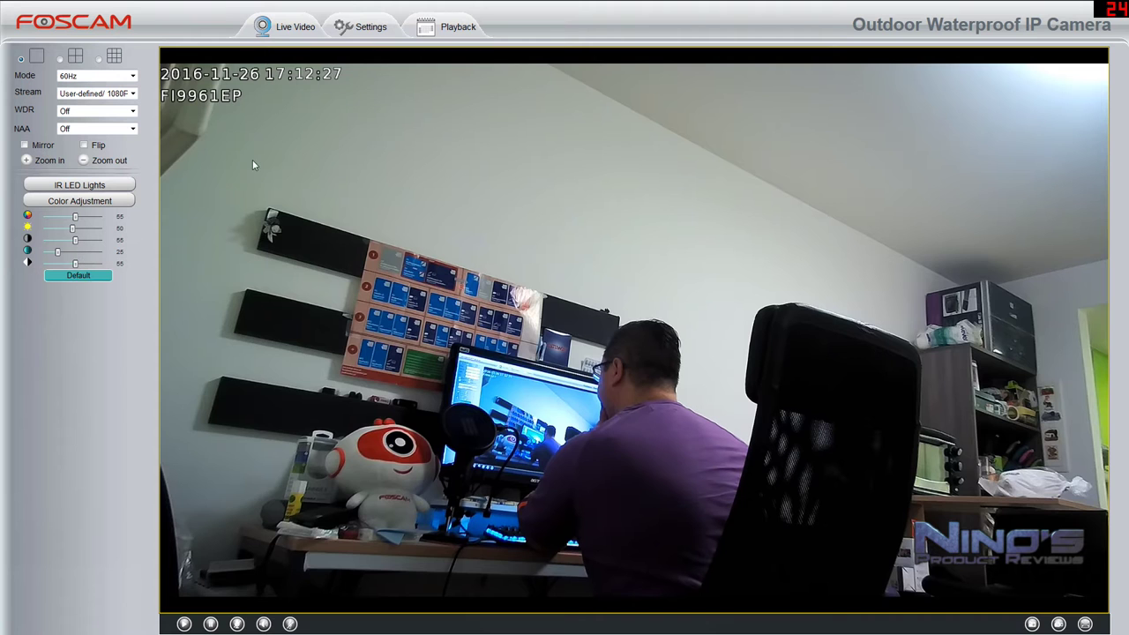
View the live video in full screen and return to the normal view.
double_click(561, 316)
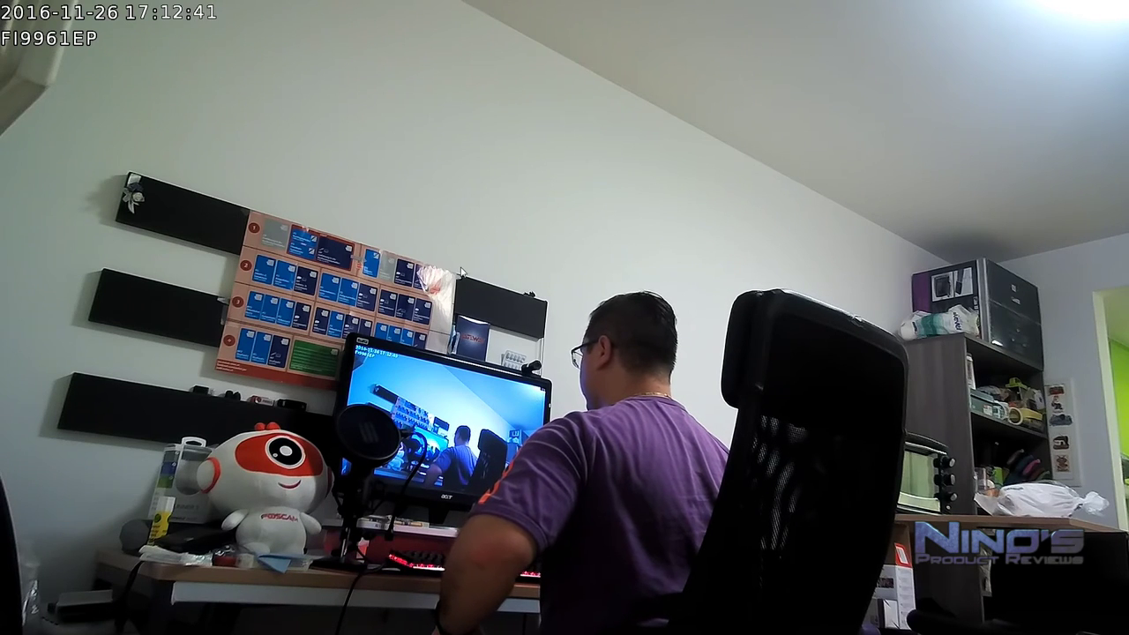
double_click(427, 211)
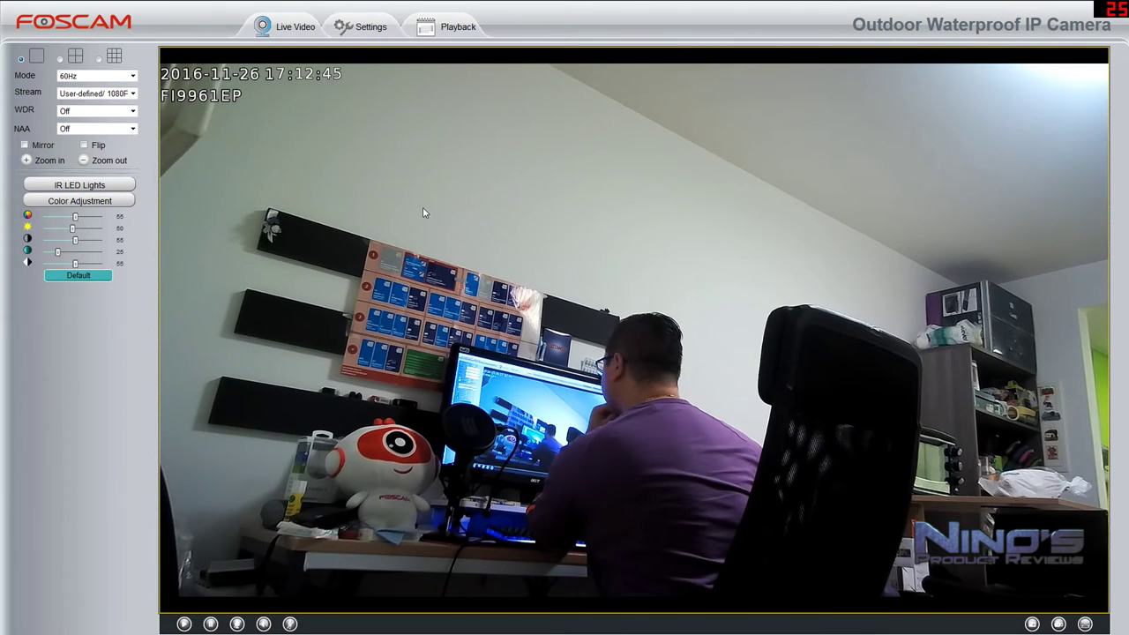
Review the camera's basic settings for name, time, user accounts and multi-camera setup.
click(357, 26)
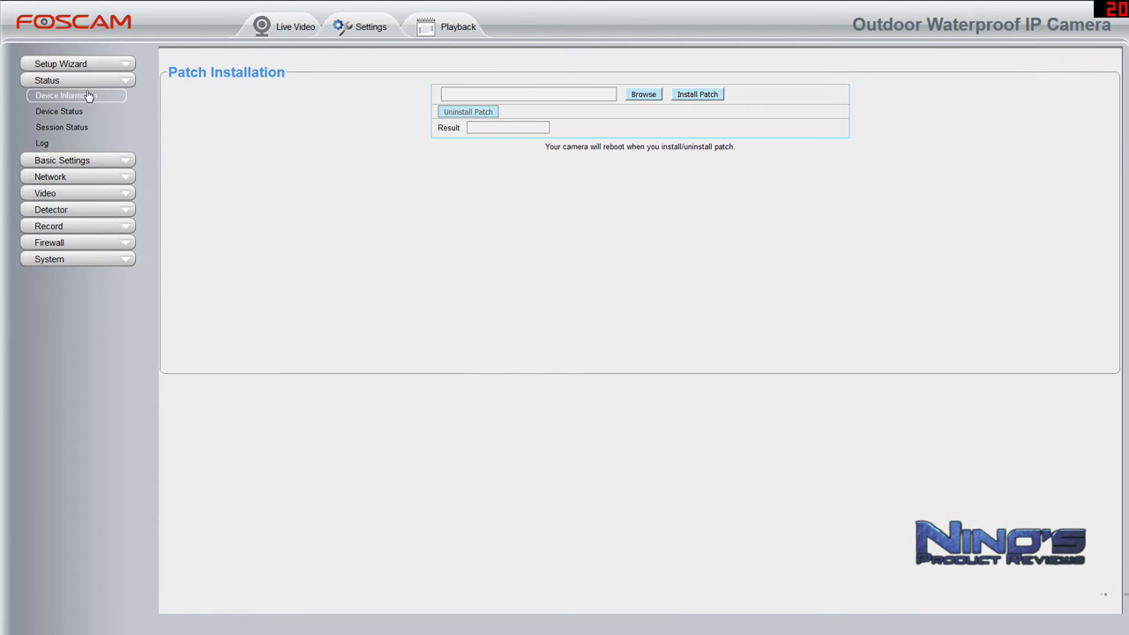
click(81, 163)
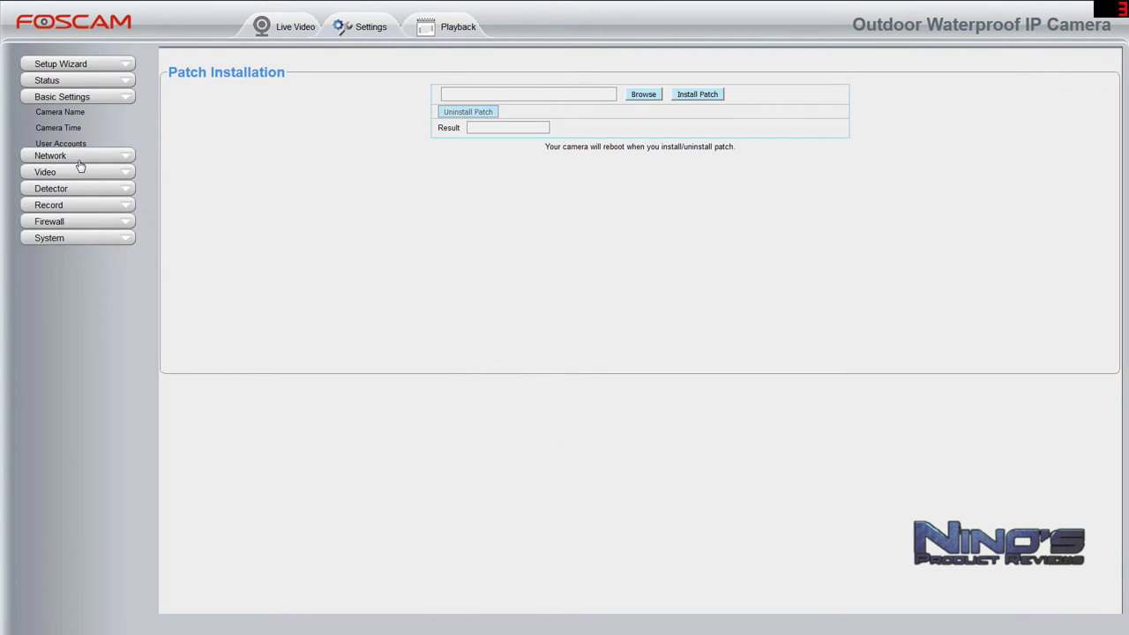
click(93, 114)
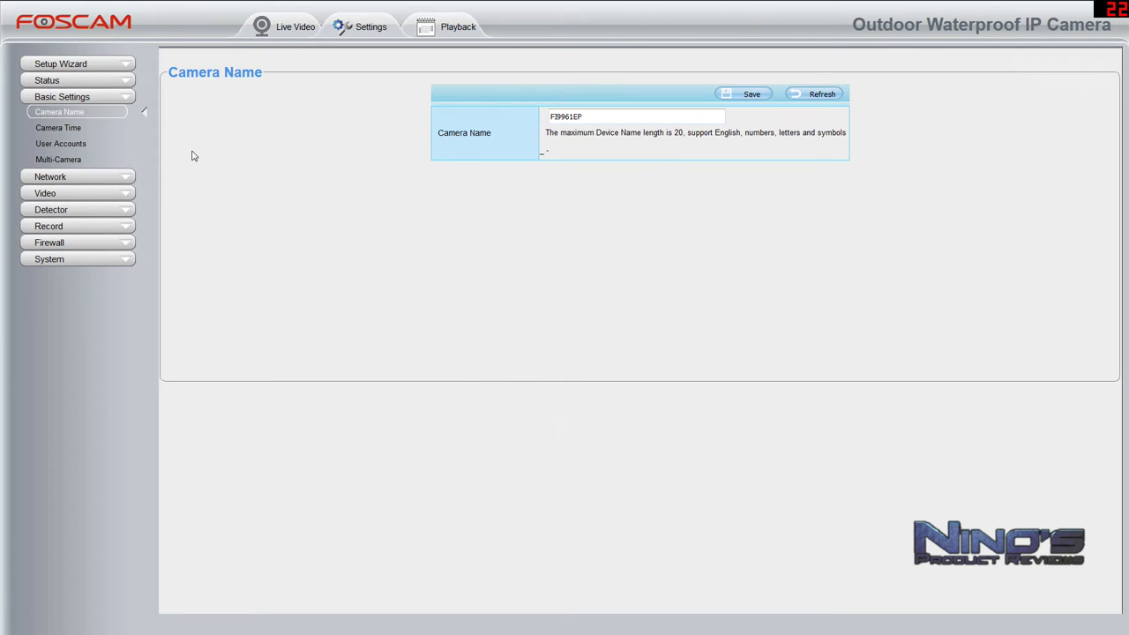
click(64, 130)
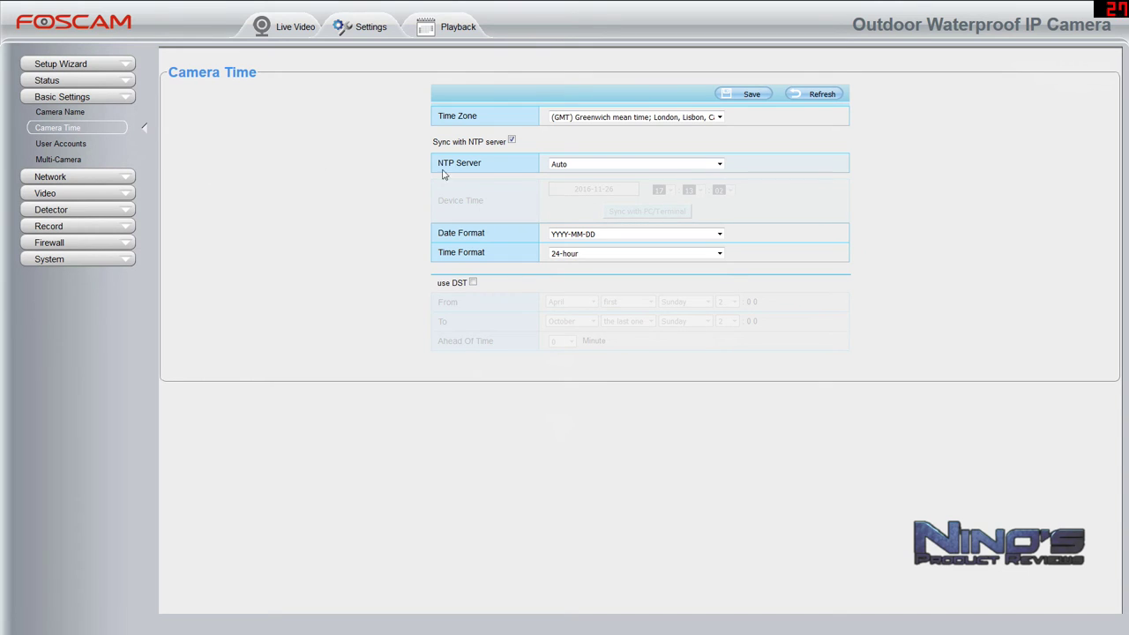
click(80, 146)
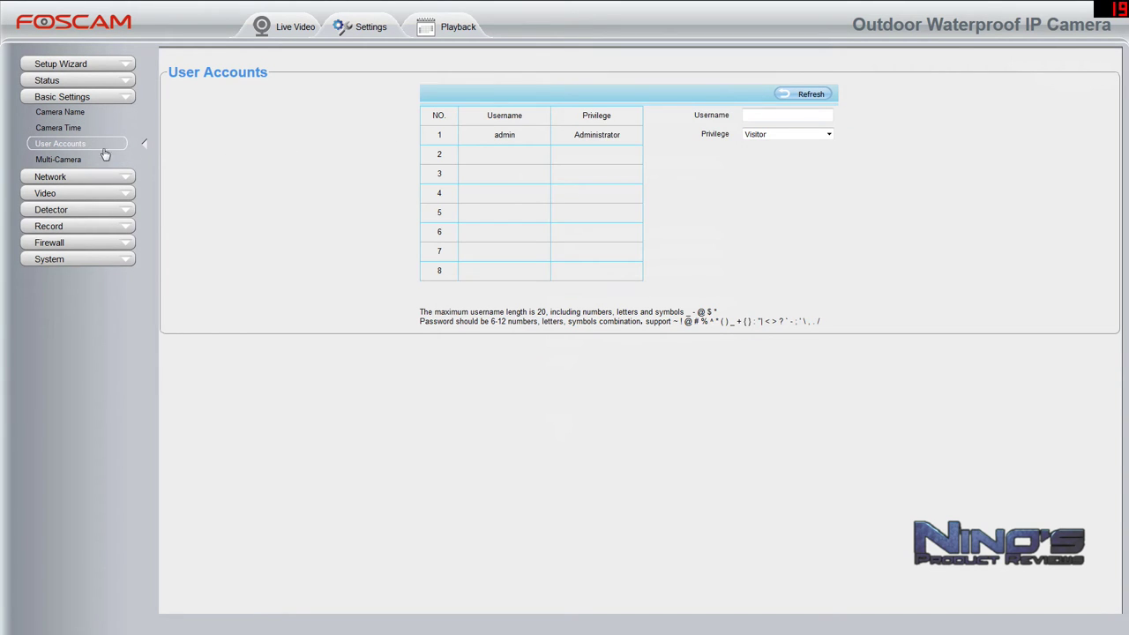
click(68, 160)
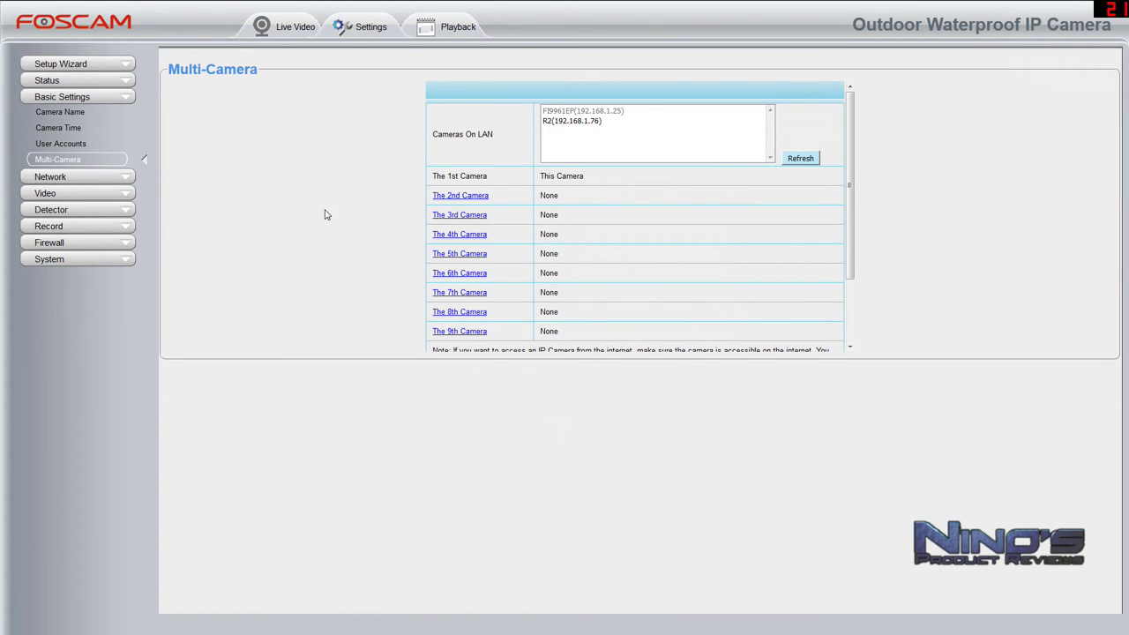
Review the network settings for mail, FTP and P2P, reading through the full mail form.
click(84, 178)
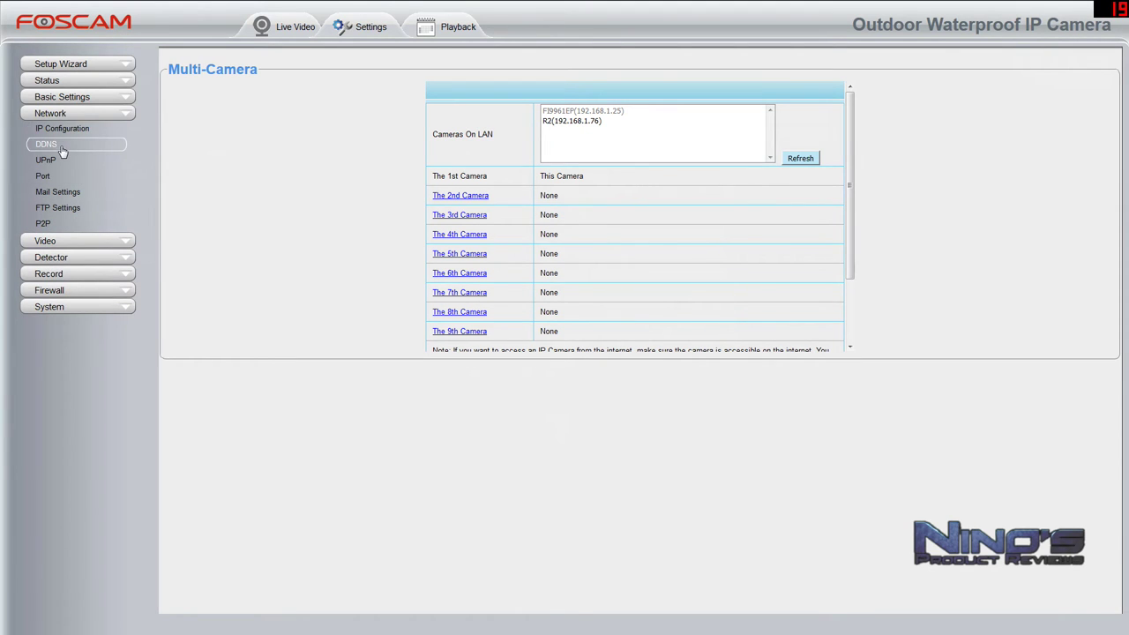
click(79, 192)
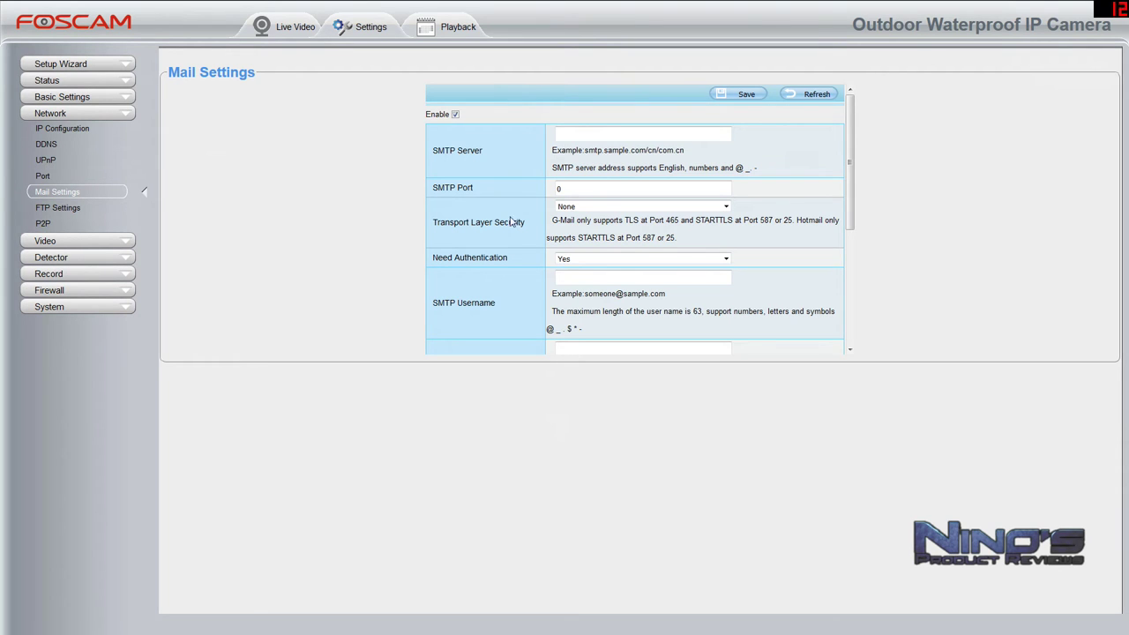
scroll(761, 210, down, 5)
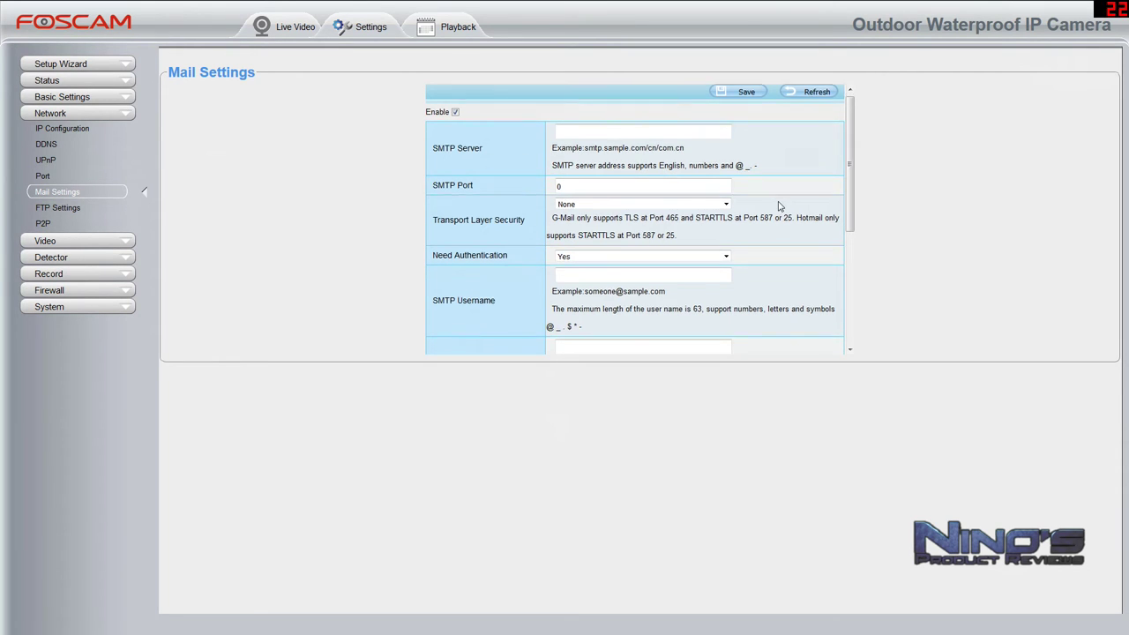
scroll(768, 212, down, 1)
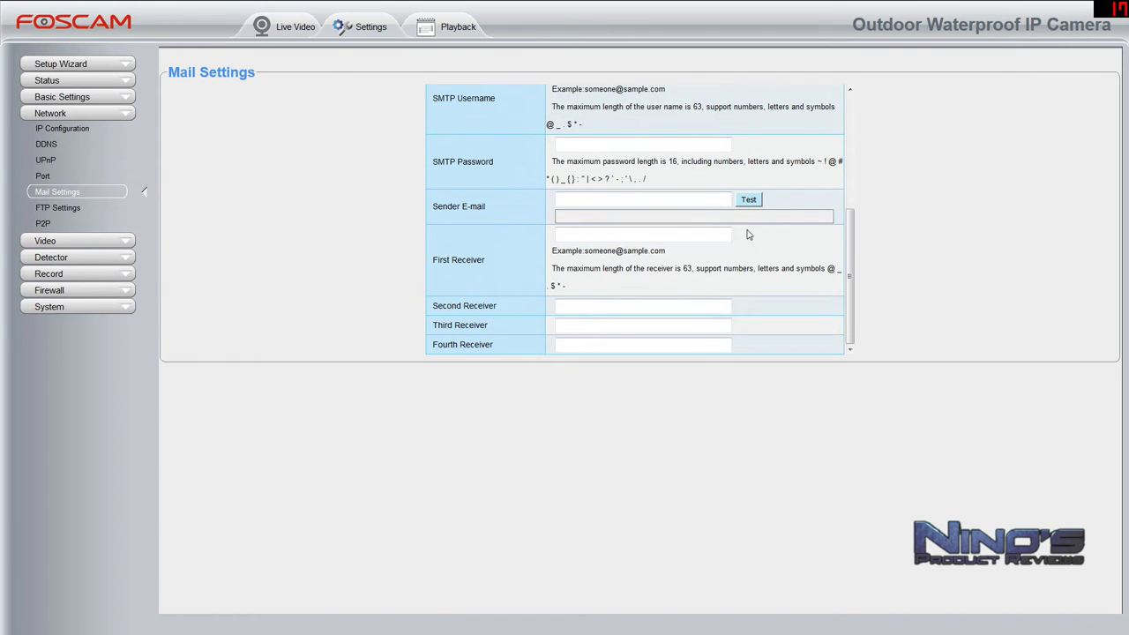
scroll(730, 273, up, 6)
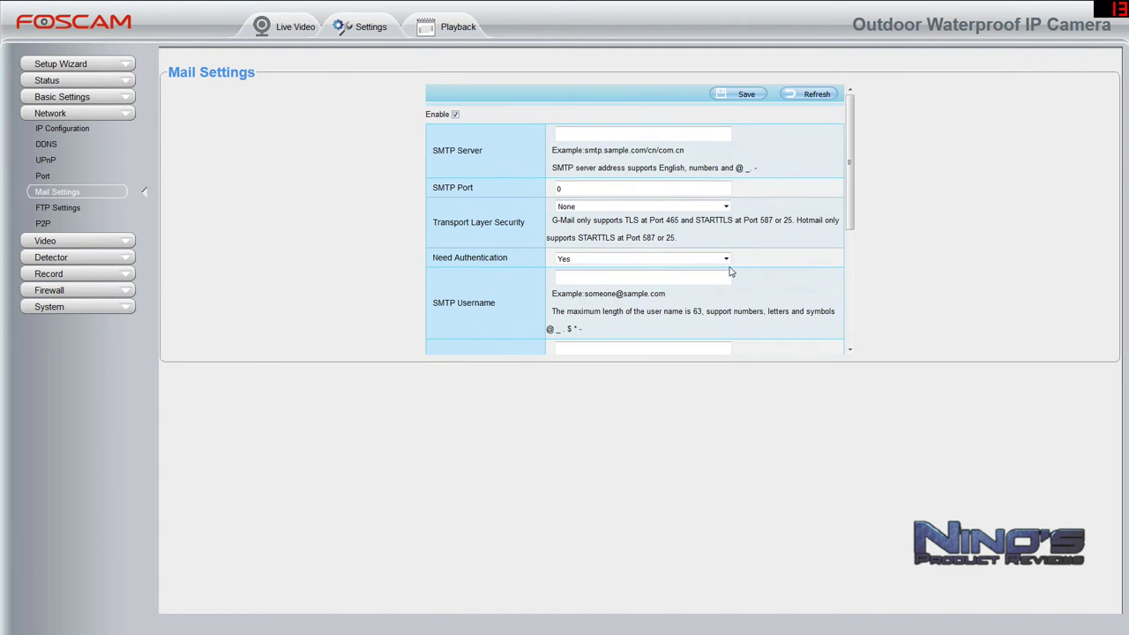
click(53, 210)
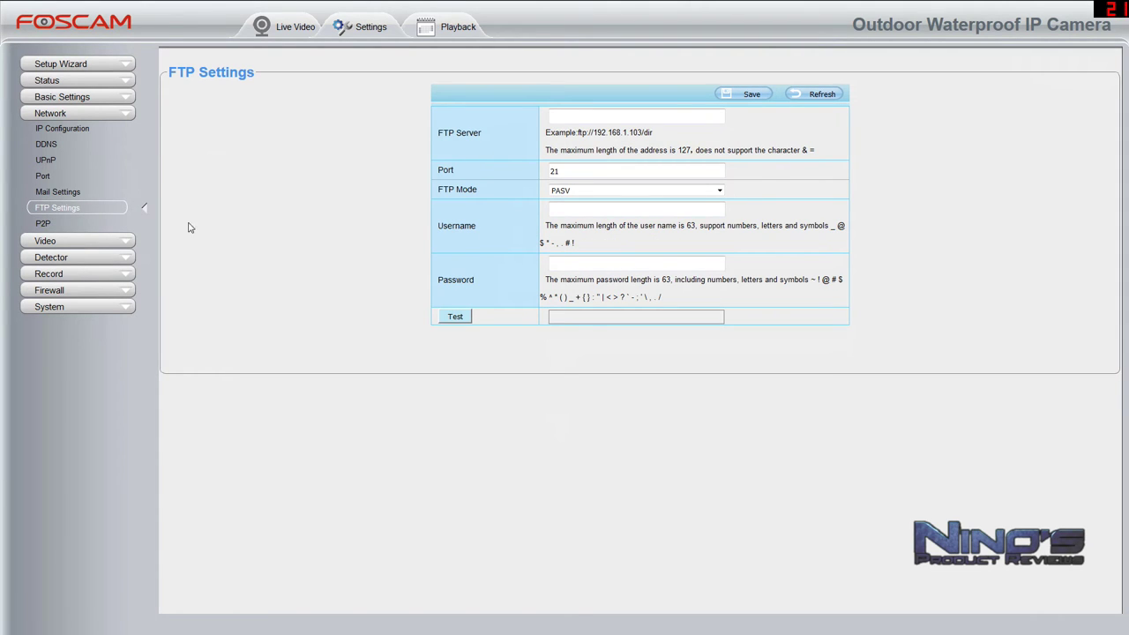
click(47, 224)
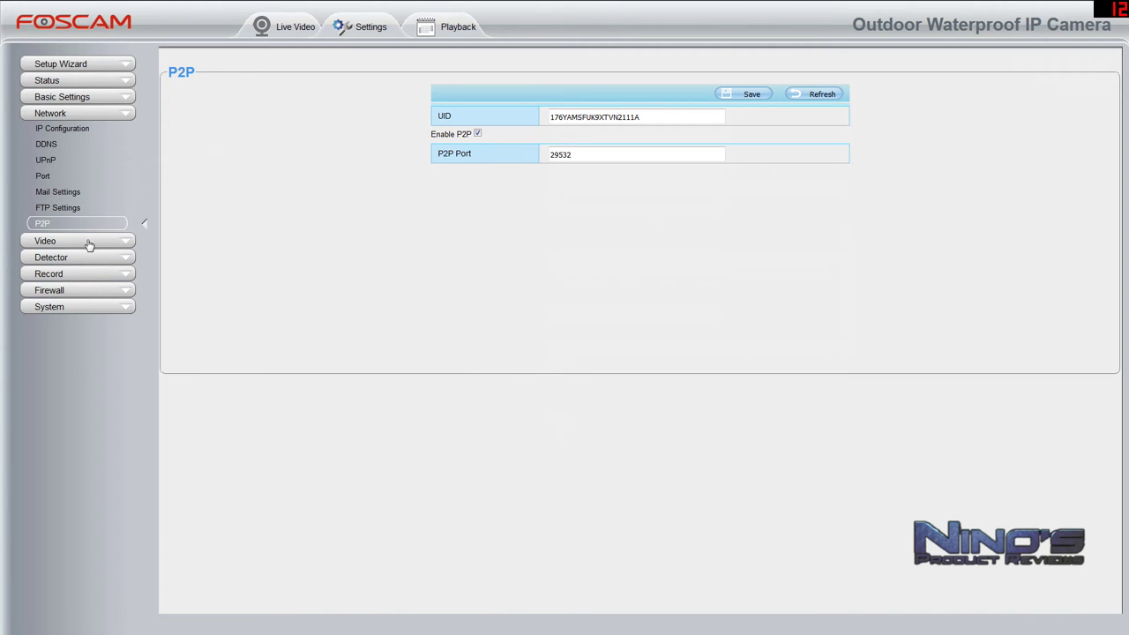
Examine the main stream's type, resolution, bit rate, frame rate and rate control options, plus the sub stream's resolution choices.
click(87, 241)
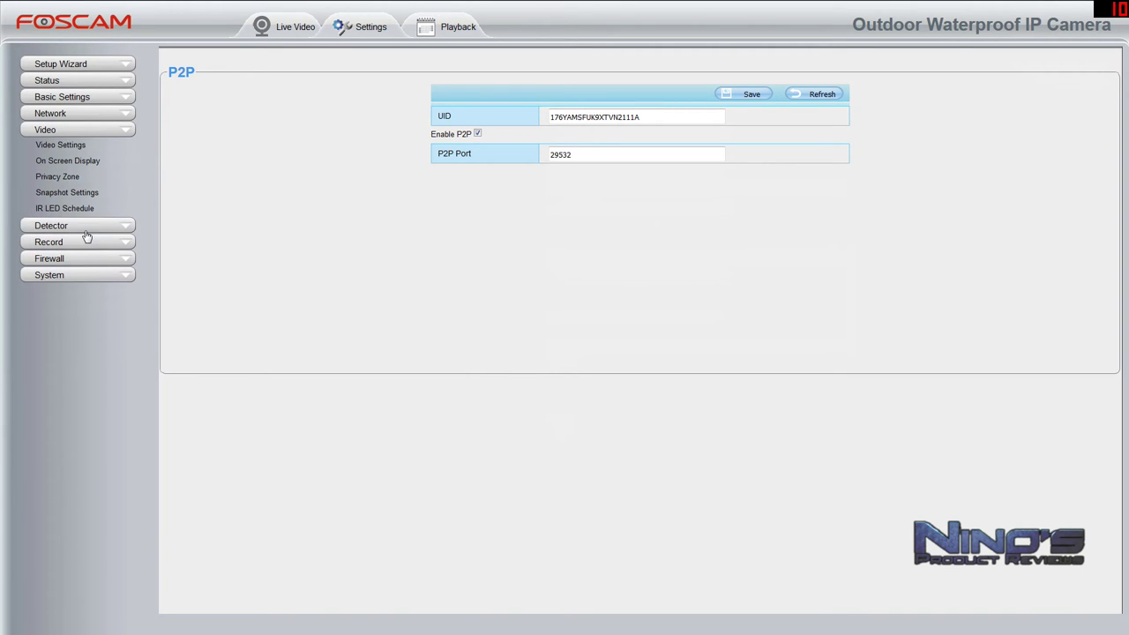
click(65, 149)
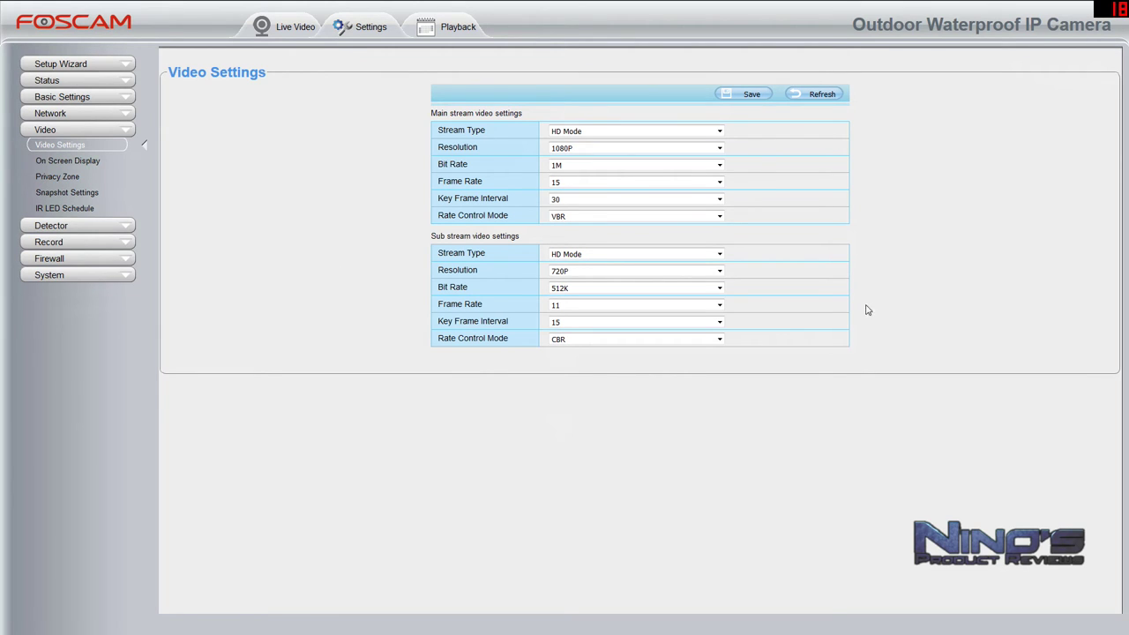
click(597, 132)
click(597, 143)
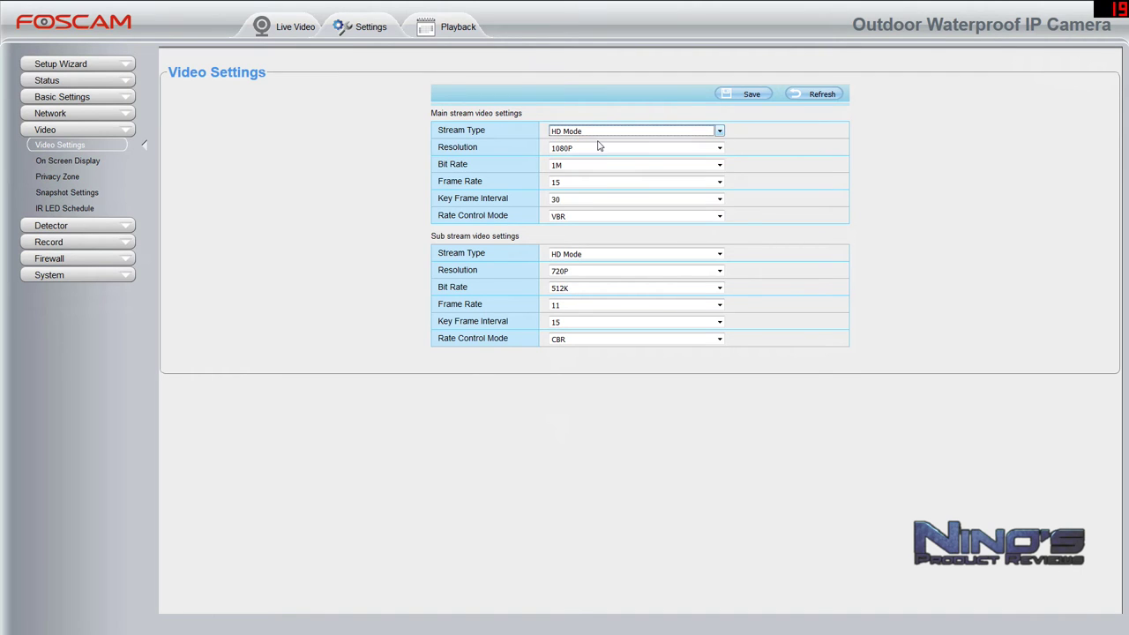
click(600, 149)
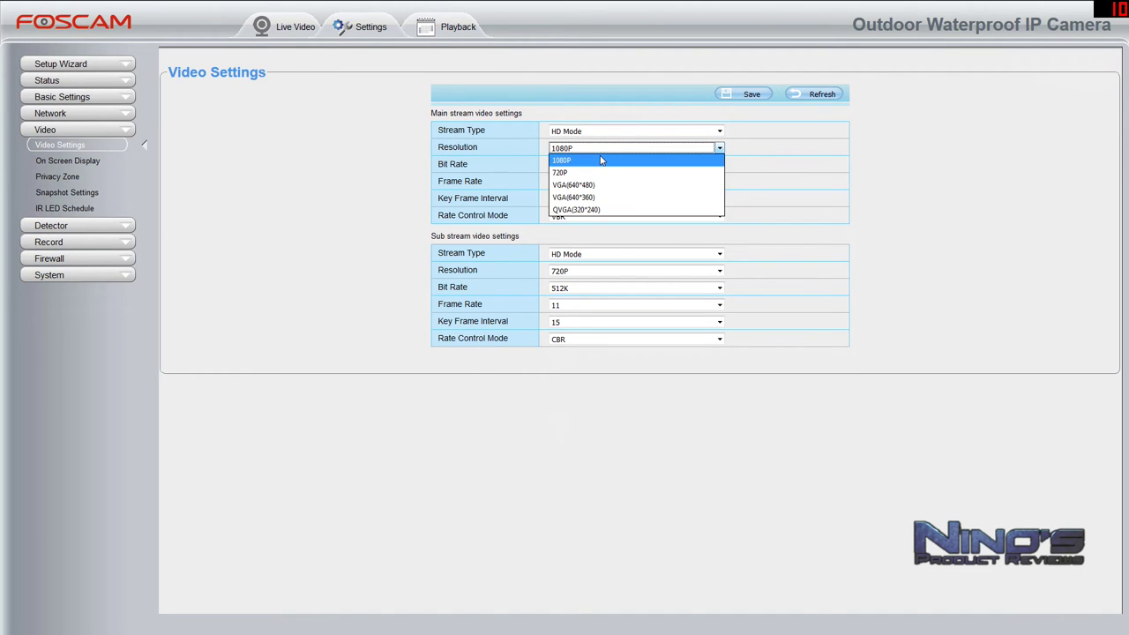
click(602, 161)
click(600, 166)
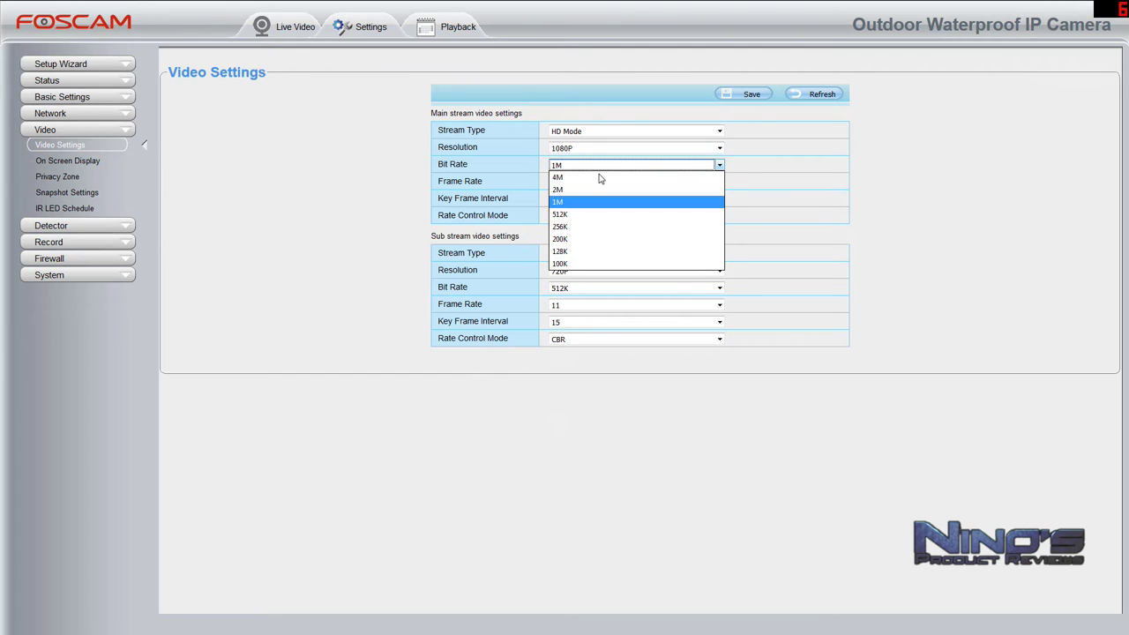
click(599, 168)
click(597, 183)
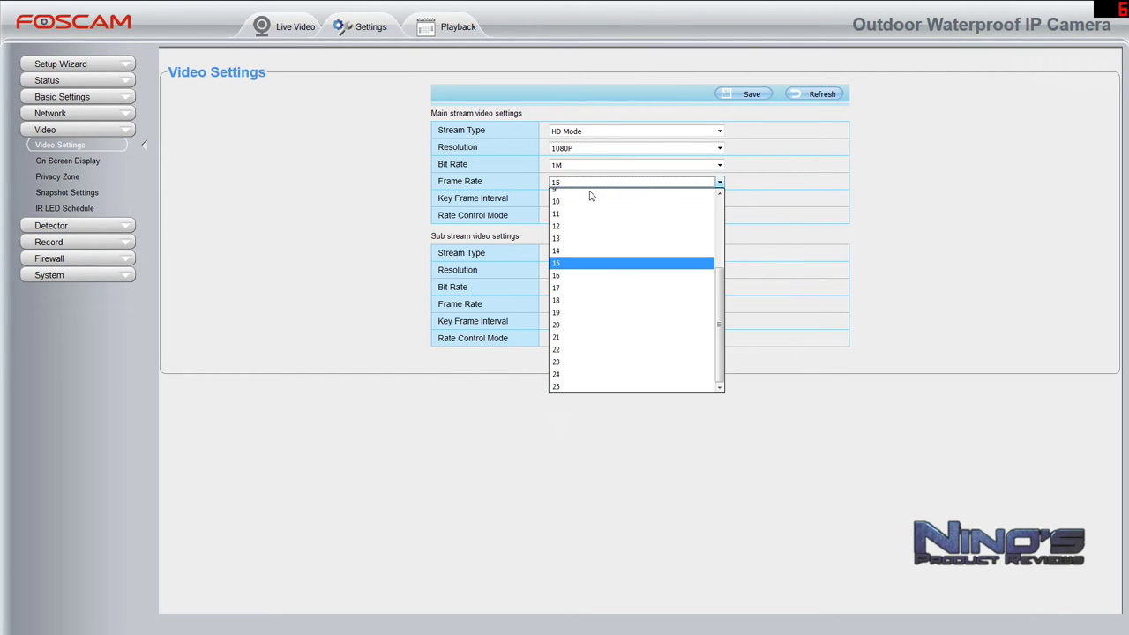
click(591, 183)
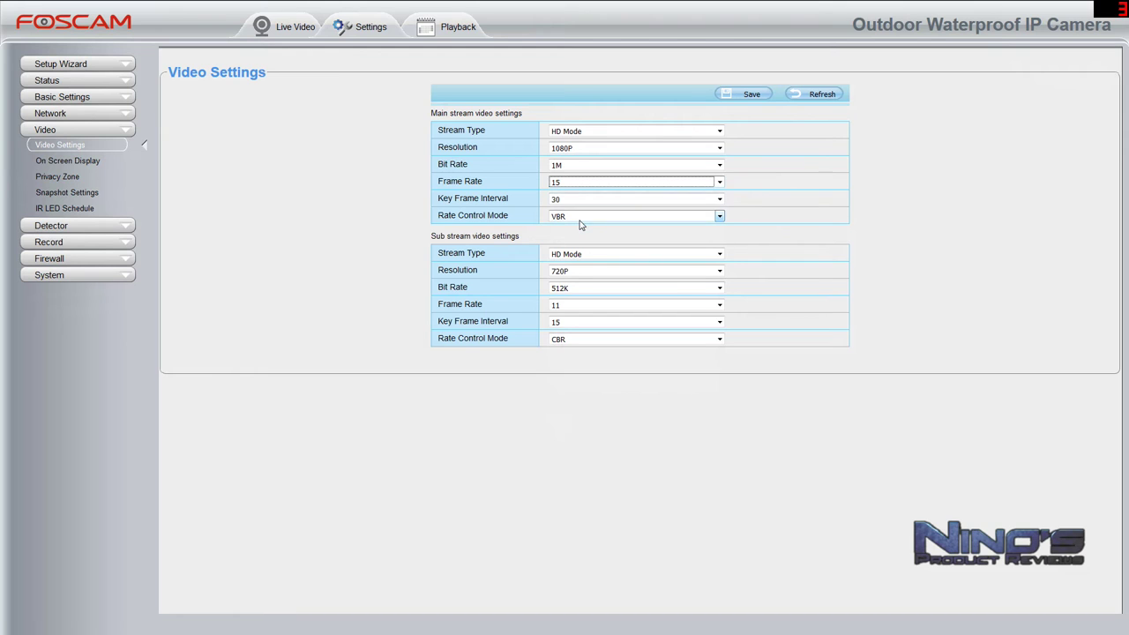
click(581, 221)
click(578, 220)
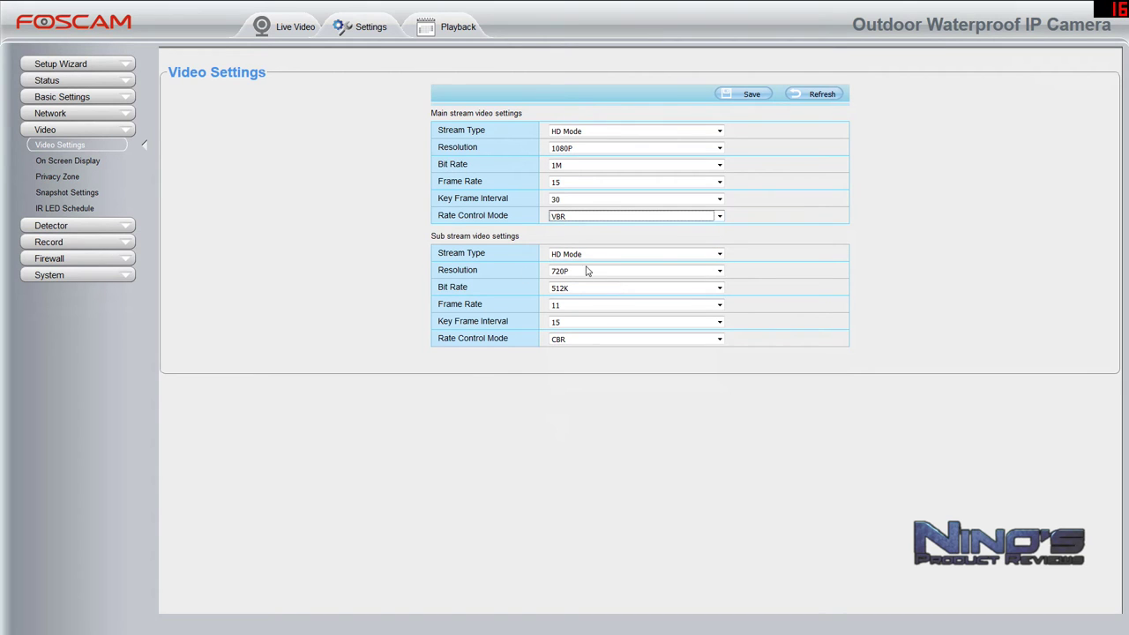
click(577, 272)
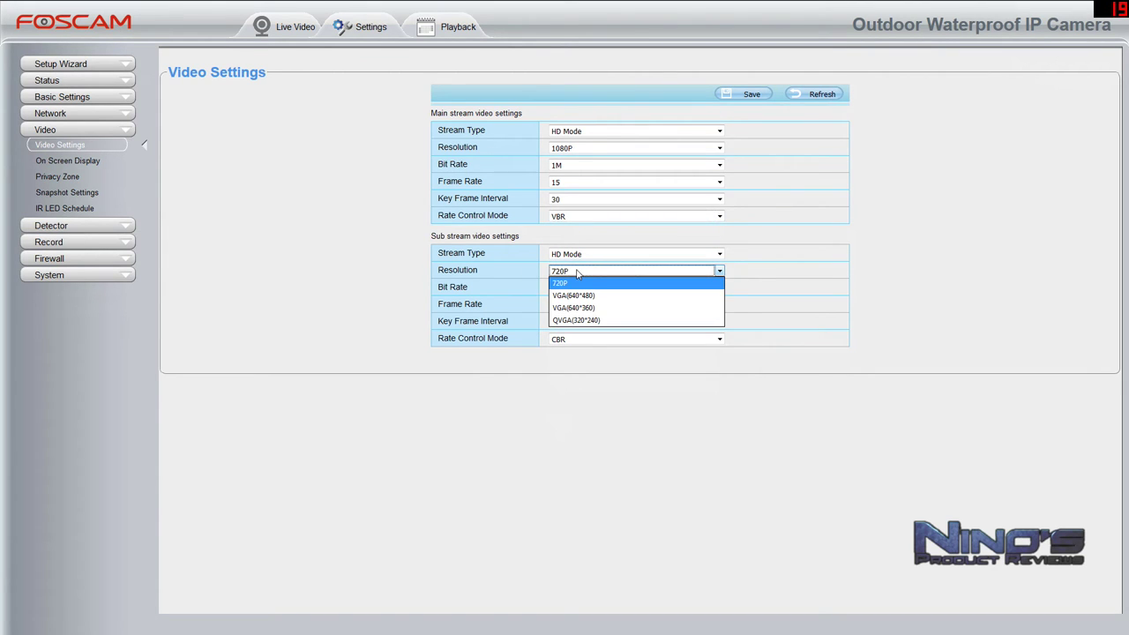
click(577, 273)
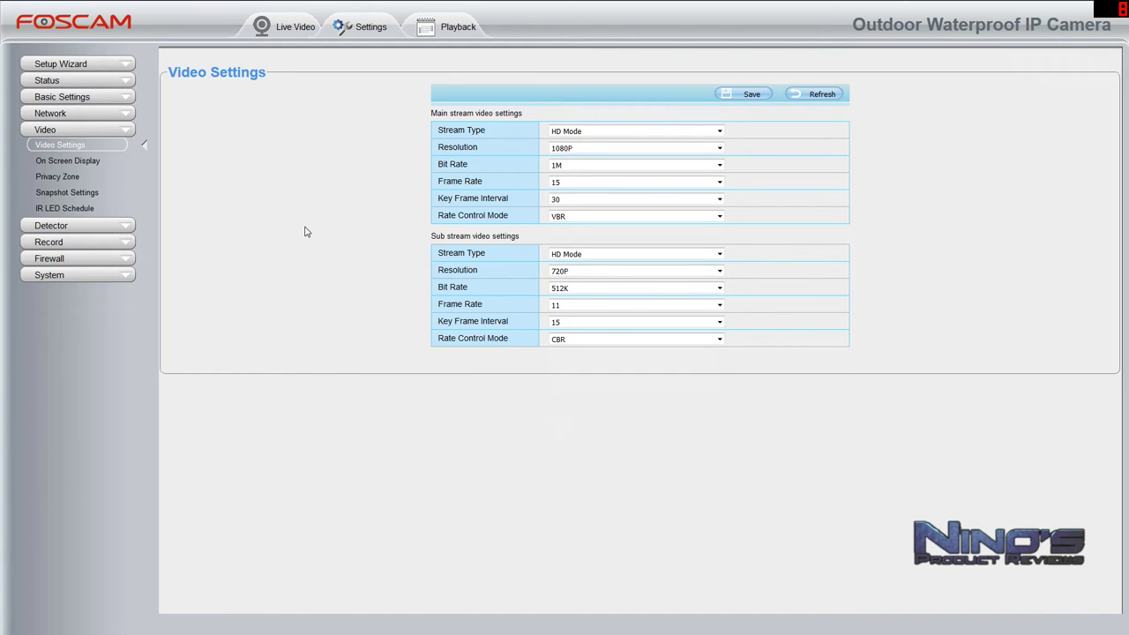
Review the on-screen display and privacy zone settings for the video.
click(70, 163)
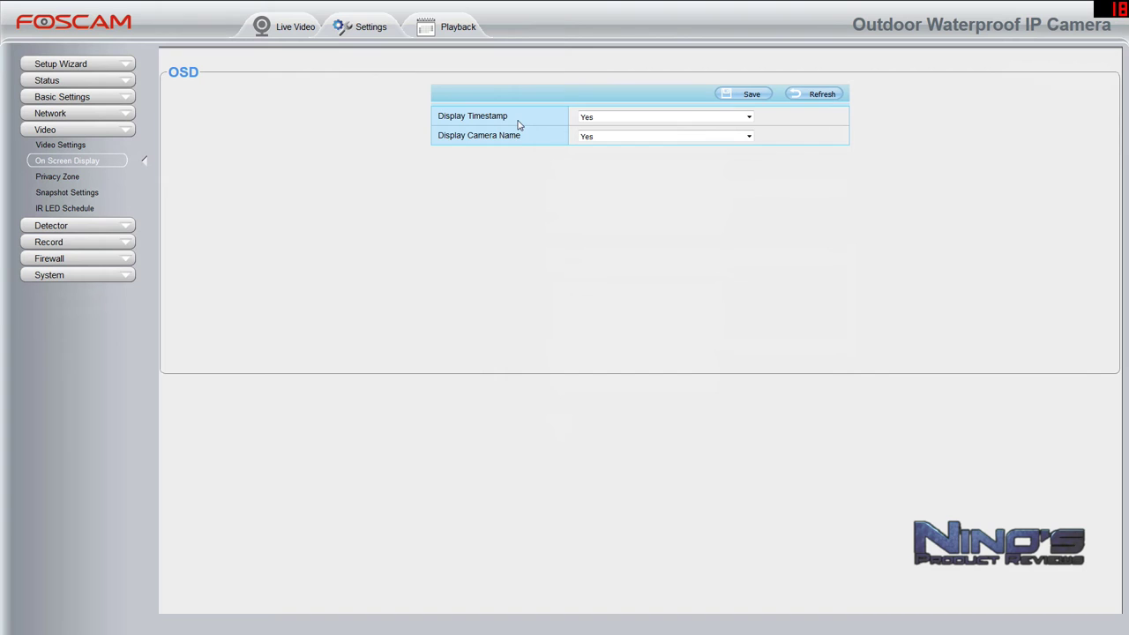
click(59, 179)
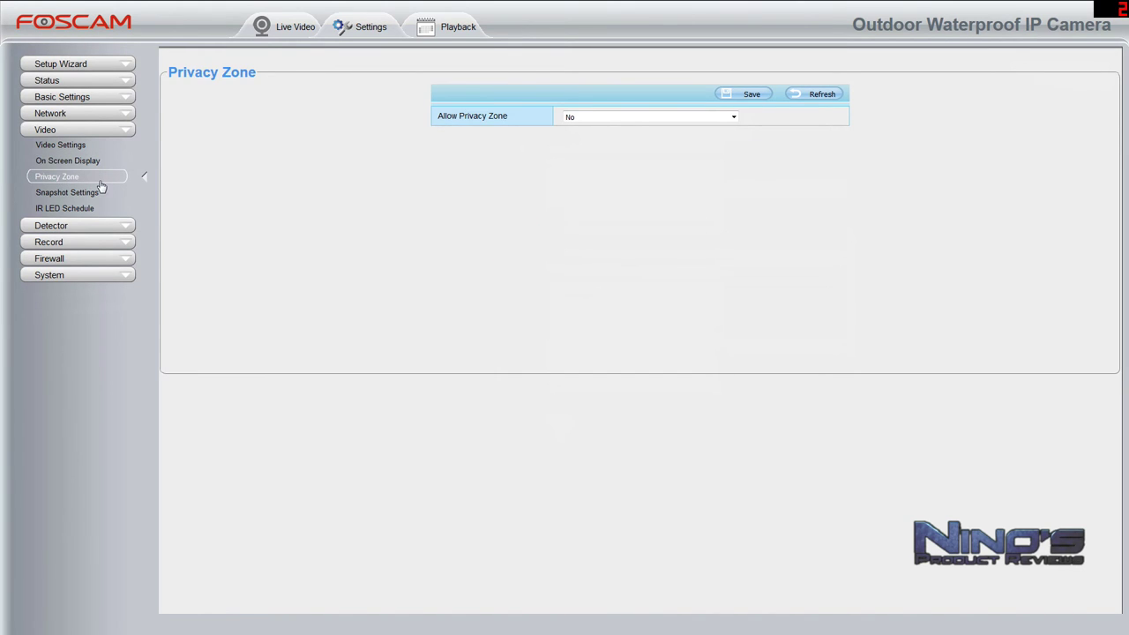
Allow a privacy zone, mask the shelving in the image's lower-right corner, save it, and check the result in the live video.
click(693, 118)
click(647, 138)
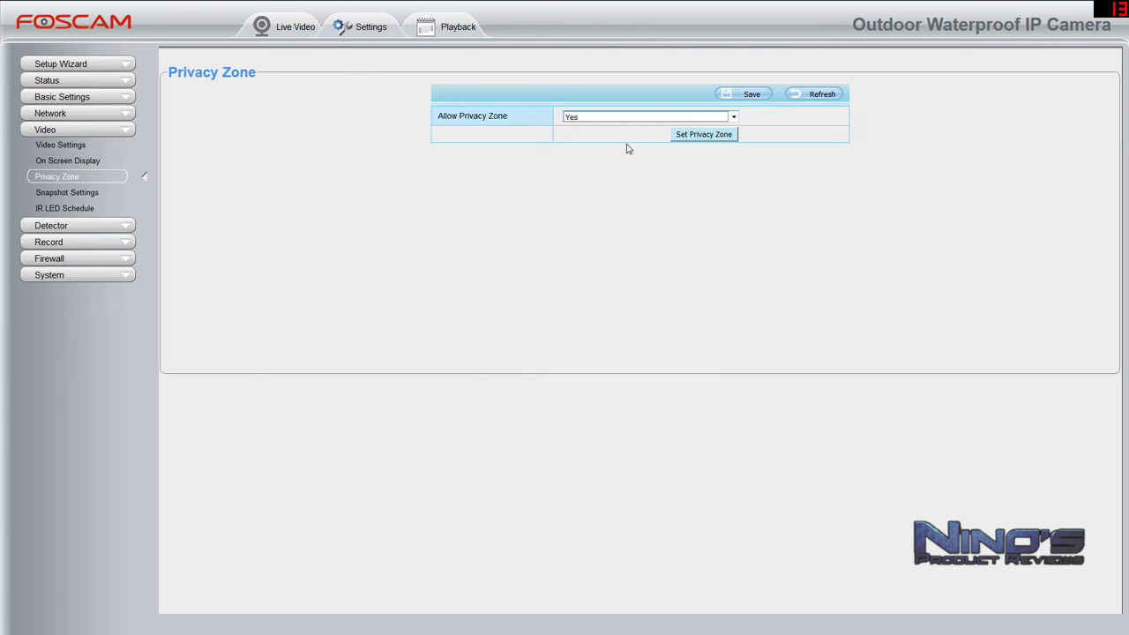
click(720, 135)
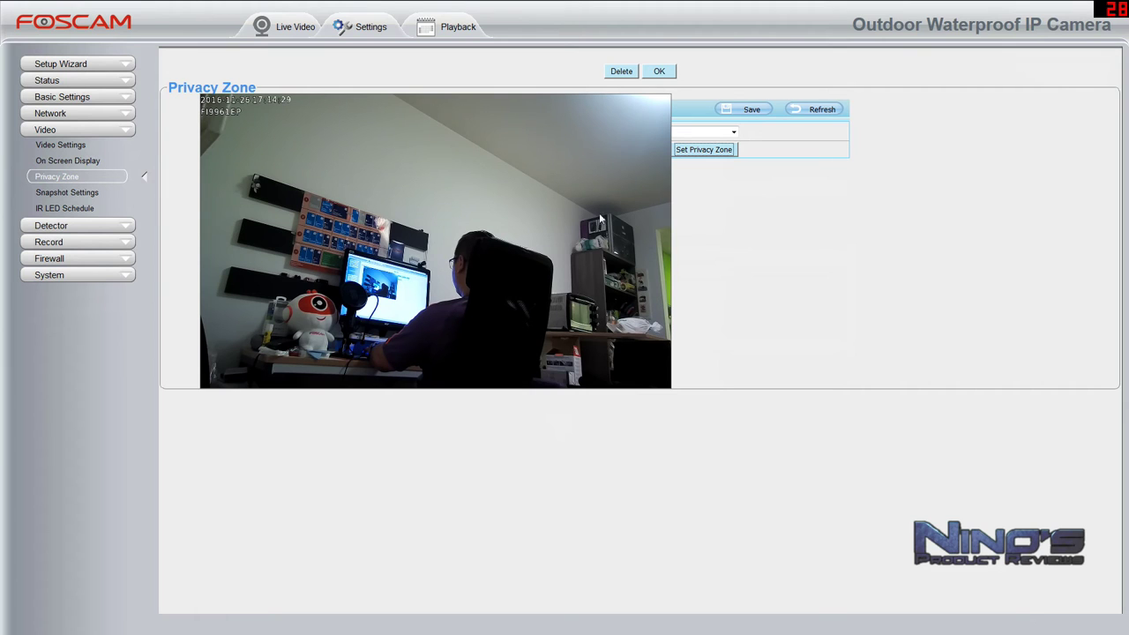
drag(534, 233, 650, 388)
drag(584, 417, 668, 389)
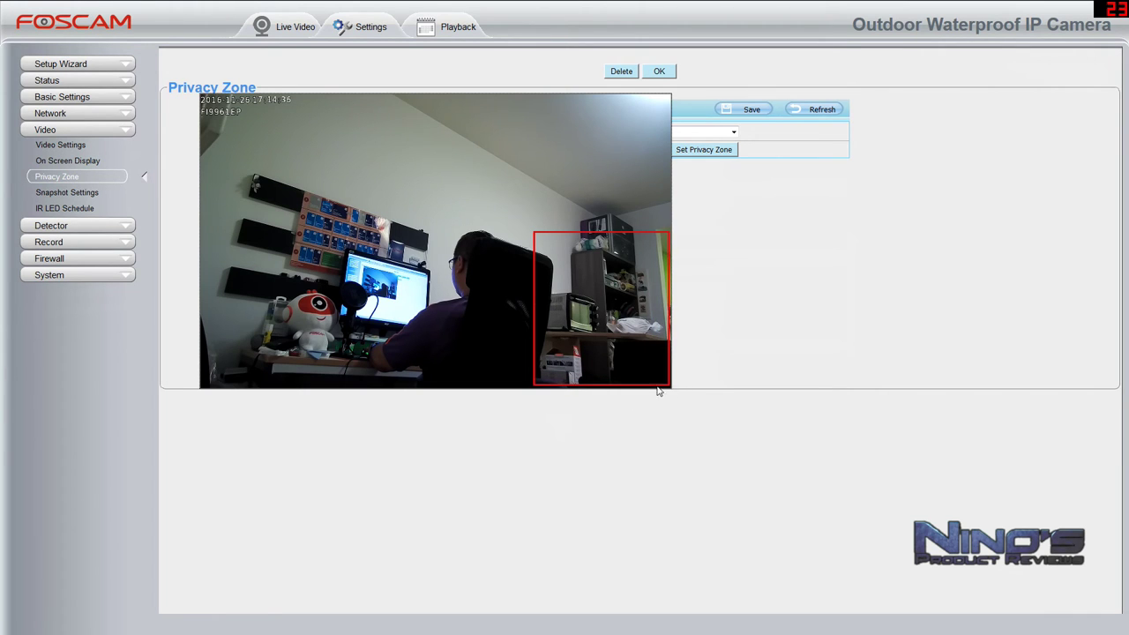
click(659, 71)
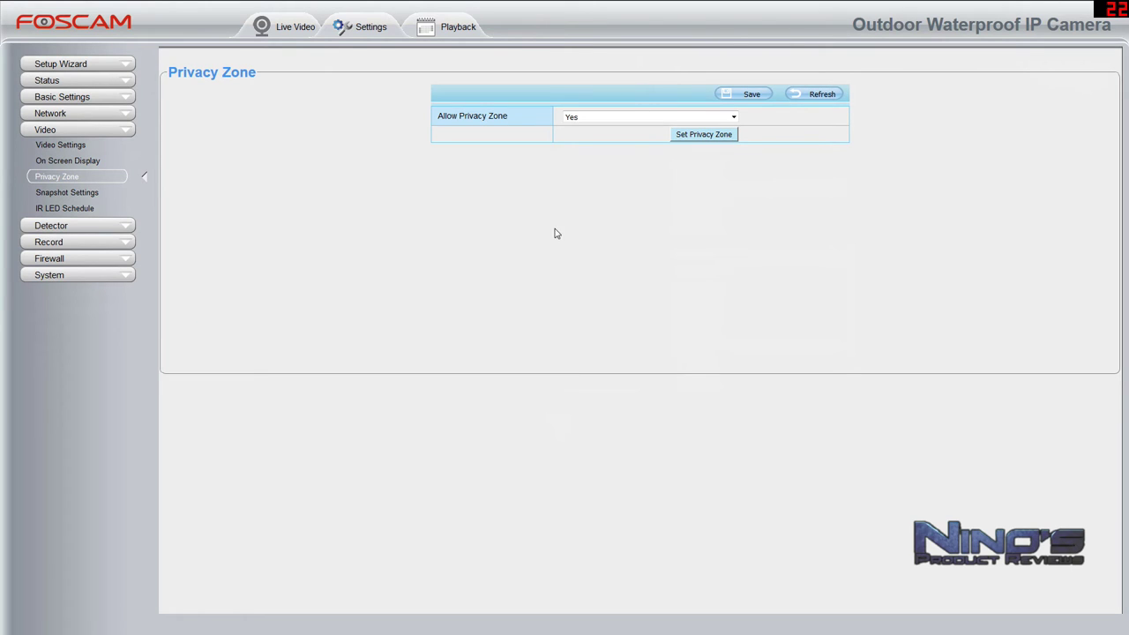
click(735, 95)
click(287, 28)
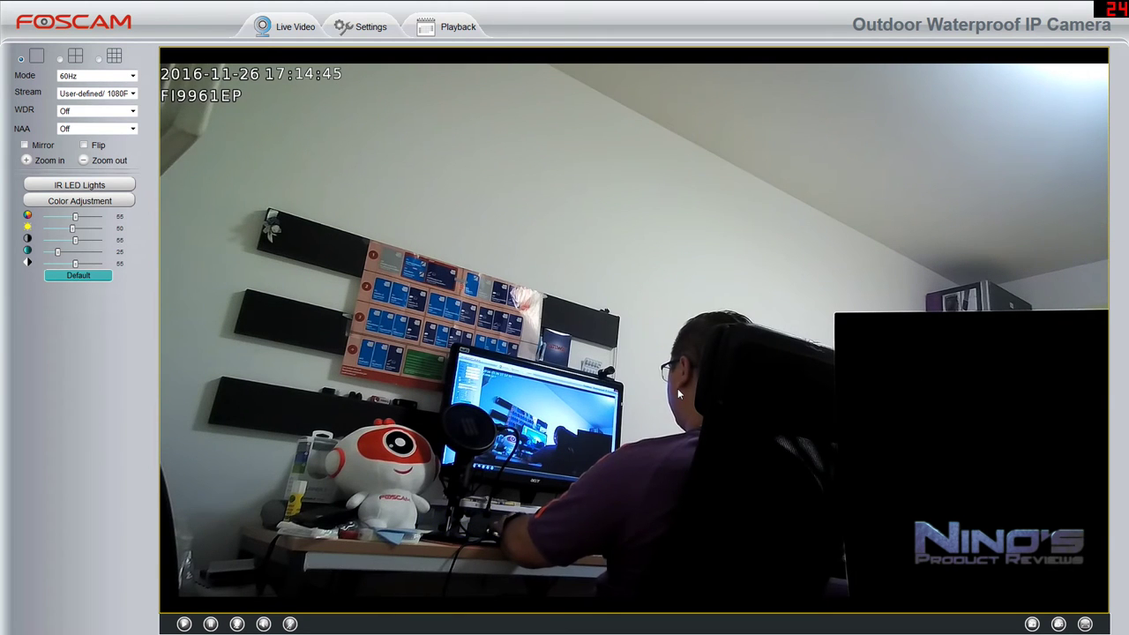
Set Allow Privacy Zone to No, save it, and check the live video before returning to the settings.
click(367, 28)
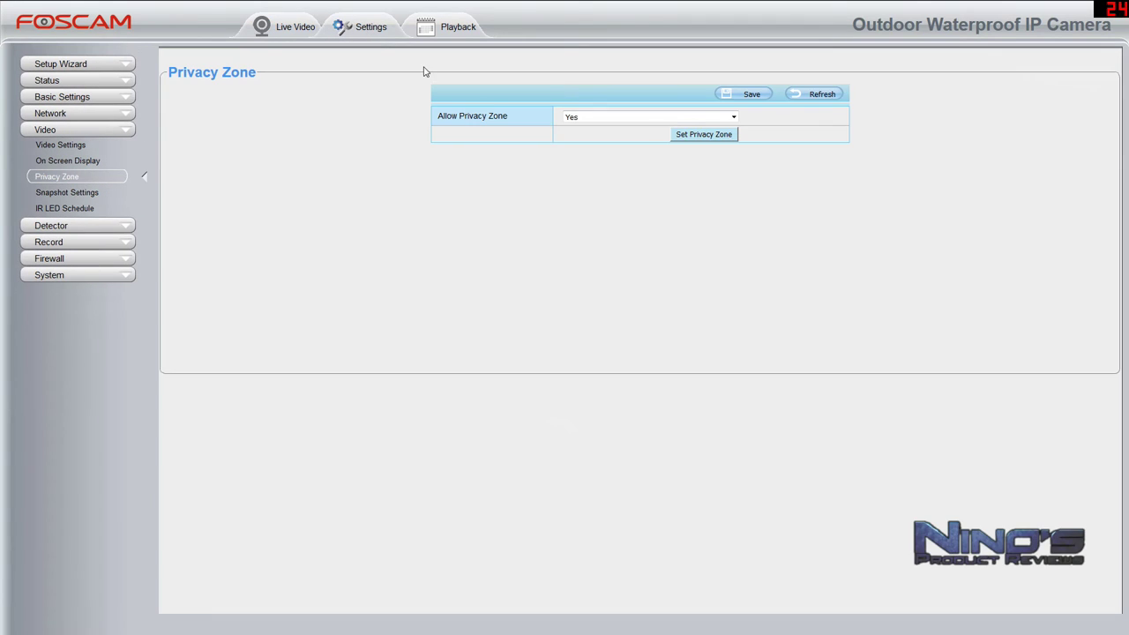
click(680, 117)
click(625, 141)
click(756, 94)
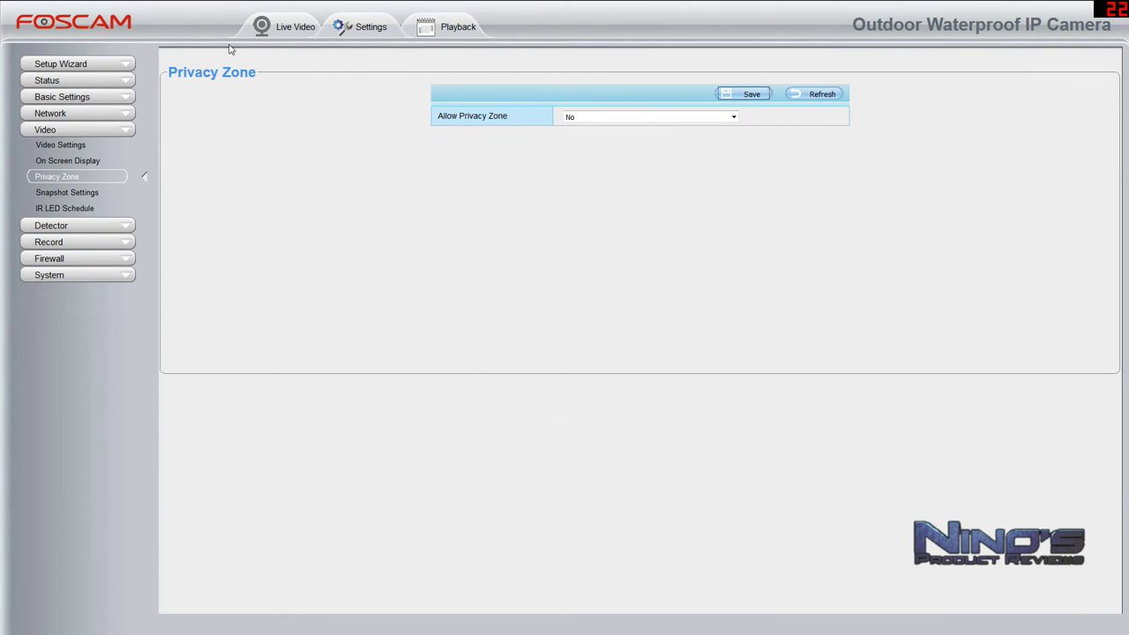
click(300, 35)
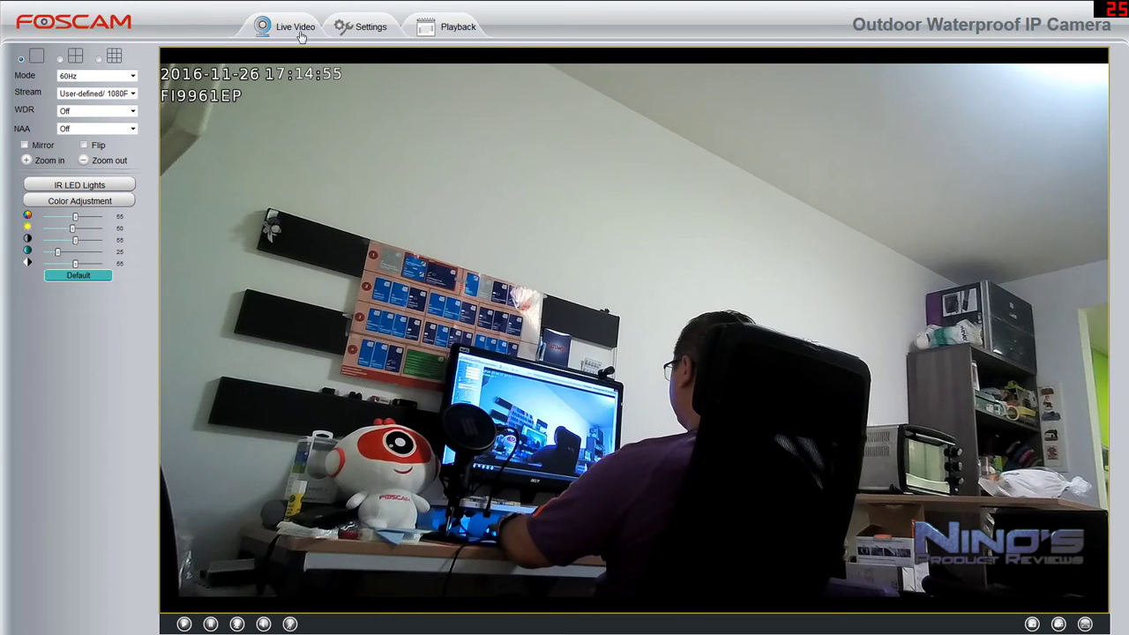
click(371, 28)
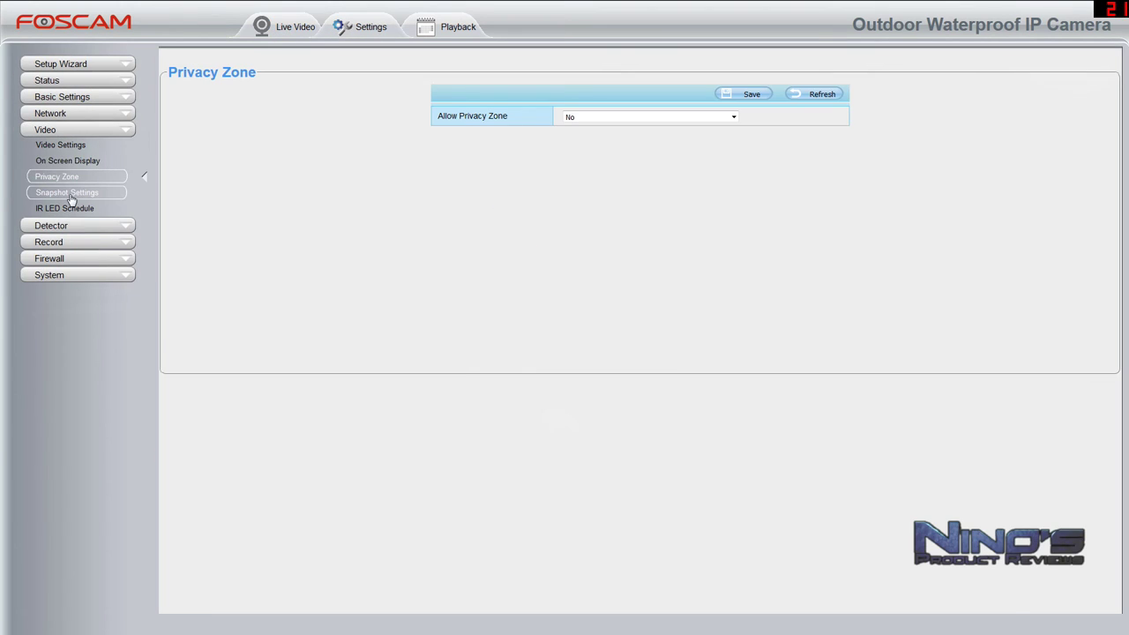
Examine the snapshot settings for timed capture, picture storage and snap quality, plus the IR LED schedule.
click(71, 195)
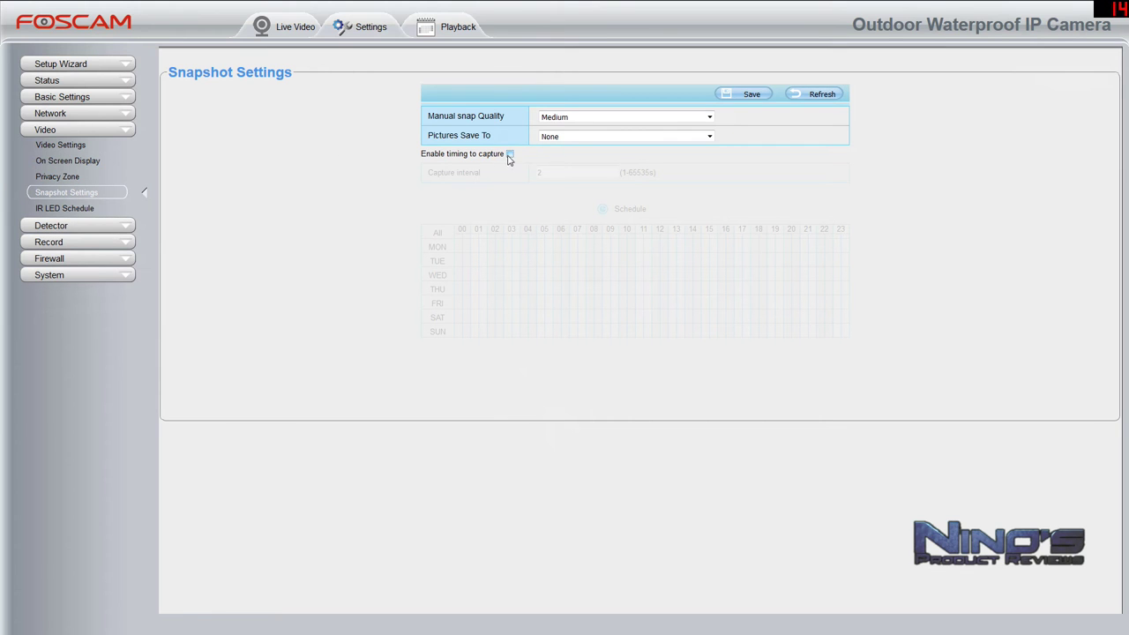
click(509, 155)
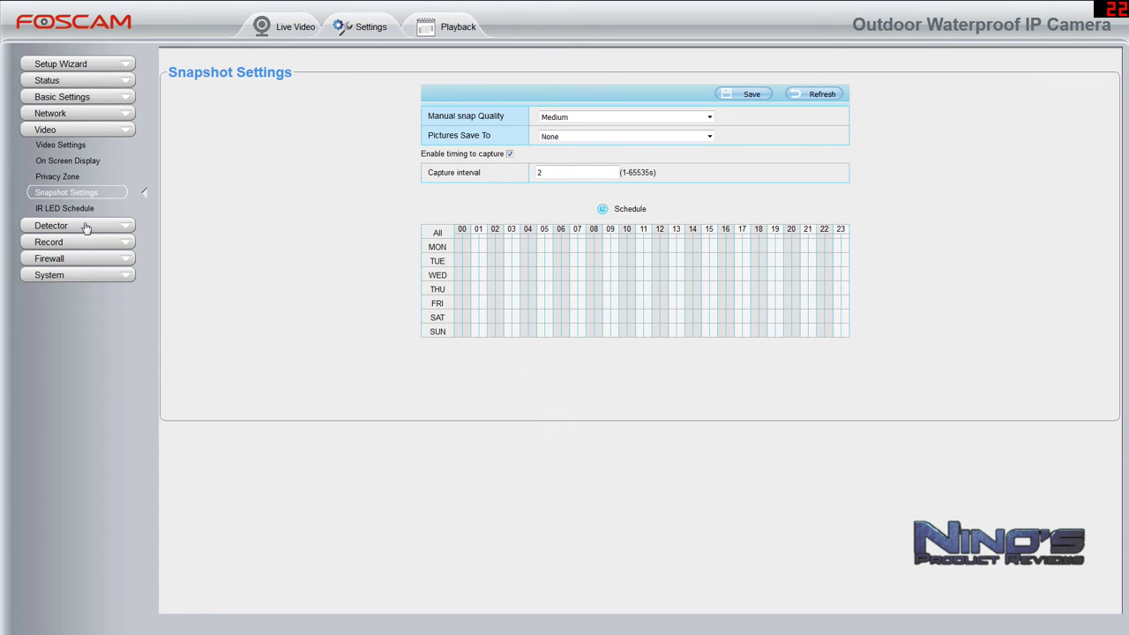
click(510, 153)
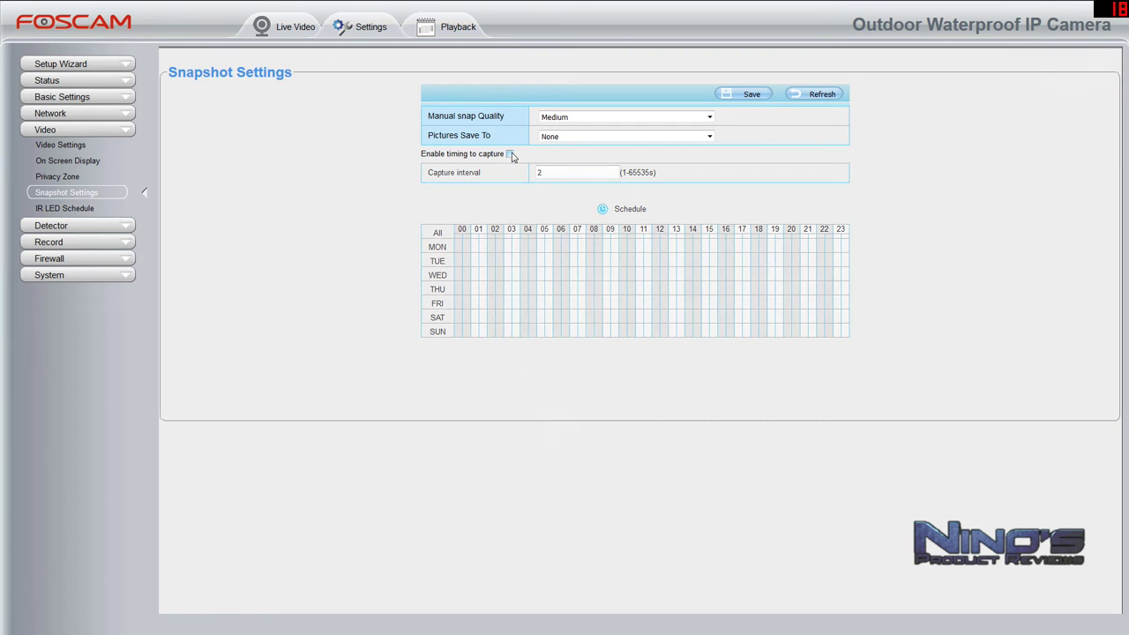
click(595, 137)
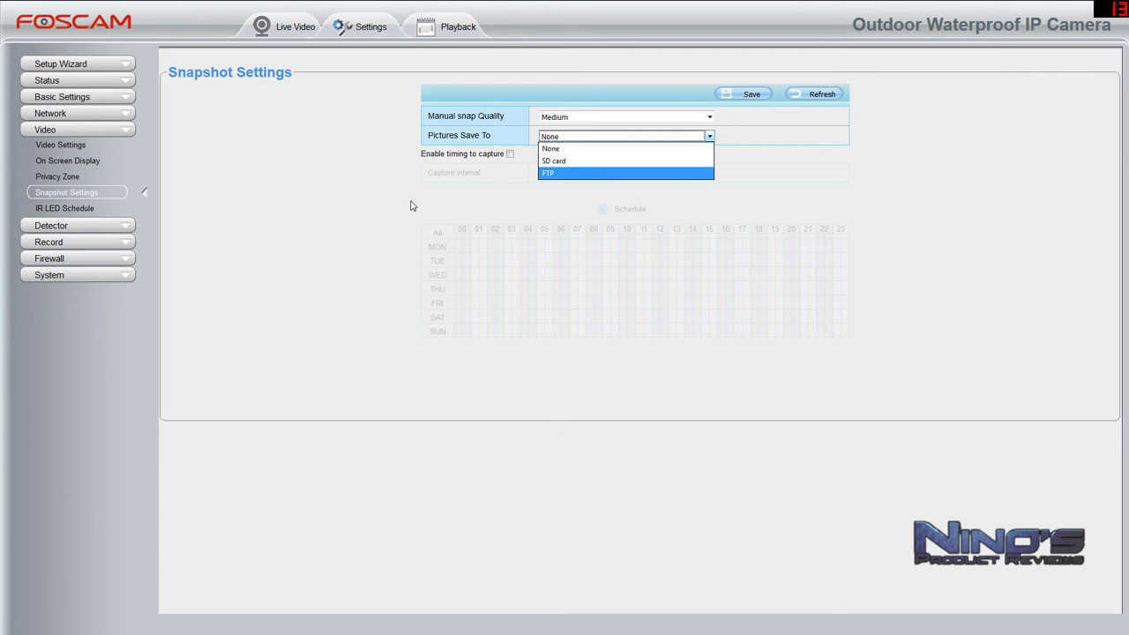
click(429, 172)
click(600, 116)
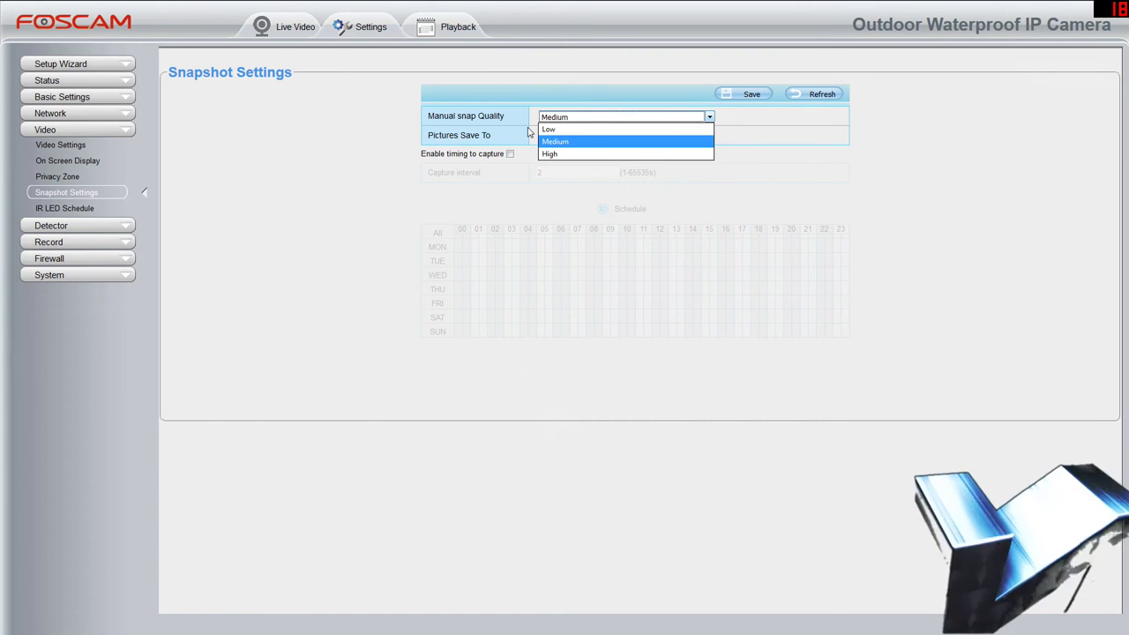
click(397, 167)
click(84, 212)
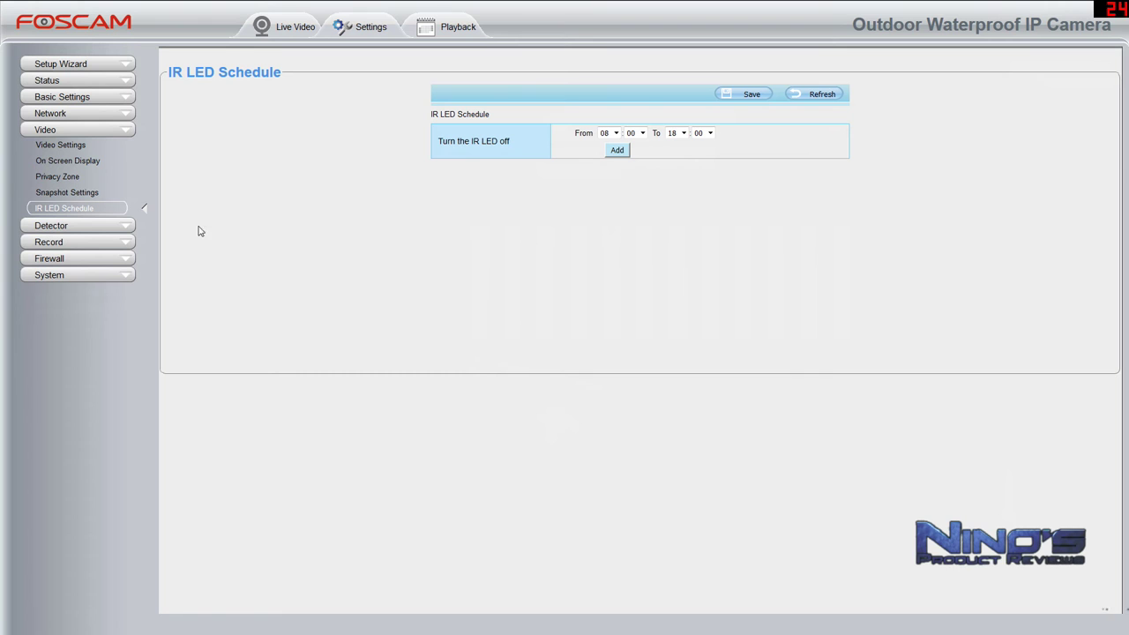
Set the motion detection alert to PC sound instead of camera sound, with a snapshot time interval of 2s.
click(100, 232)
click(105, 147)
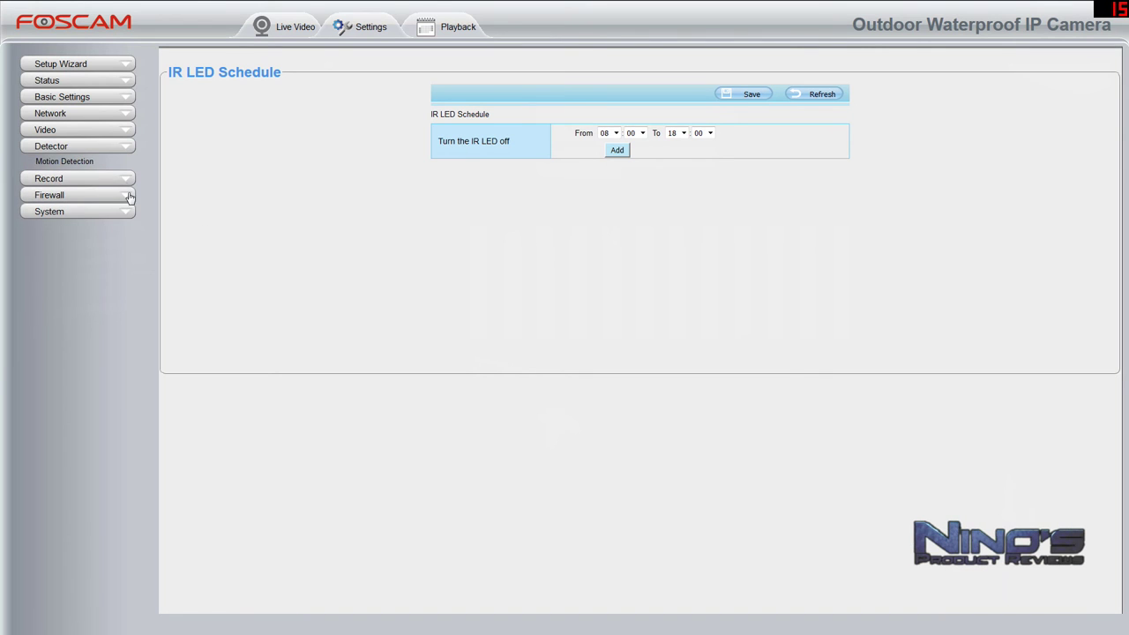
click(112, 165)
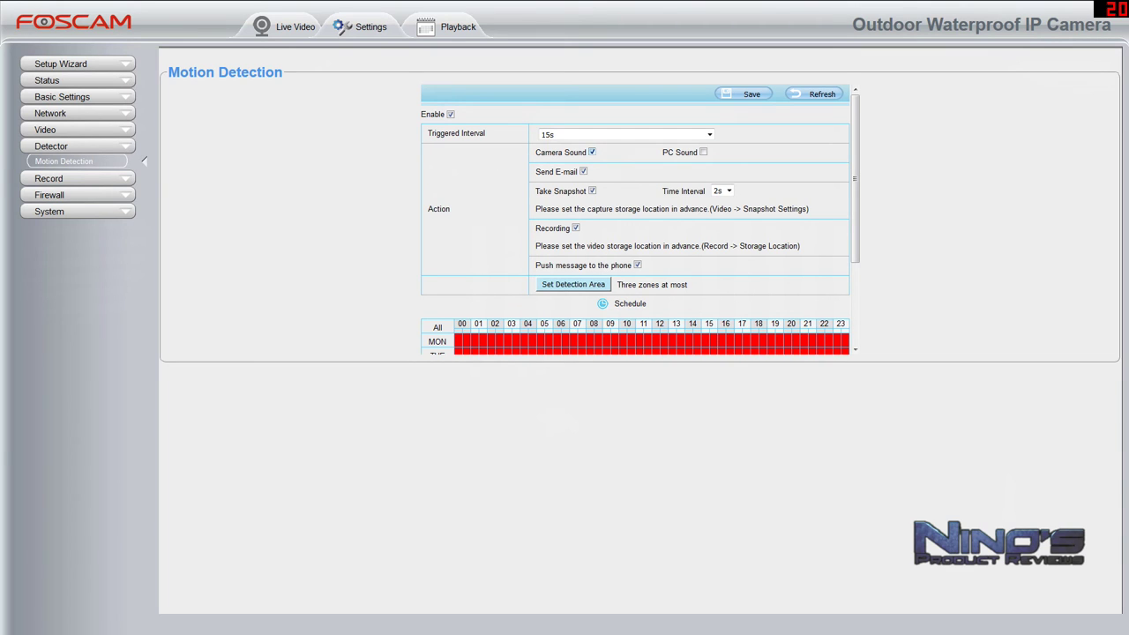
click(703, 152)
click(719, 192)
click(718, 205)
Read through the motion detection actions and weekly schedule, and turn motion detection off.
scroll(661, 232, down, 2)
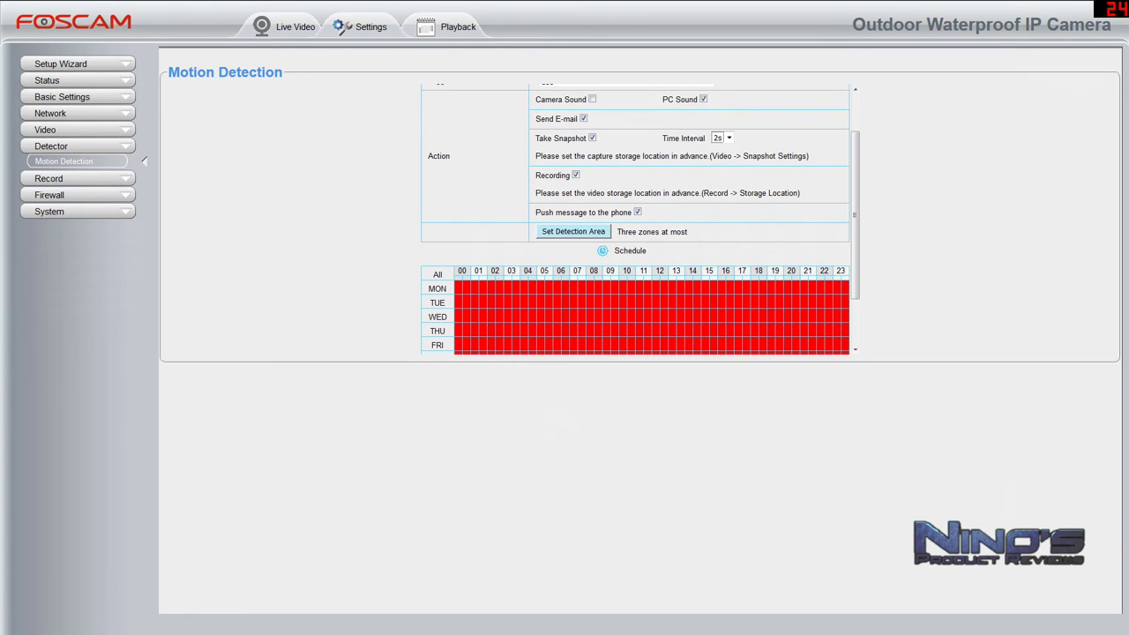
scroll(723, 249, down, 3)
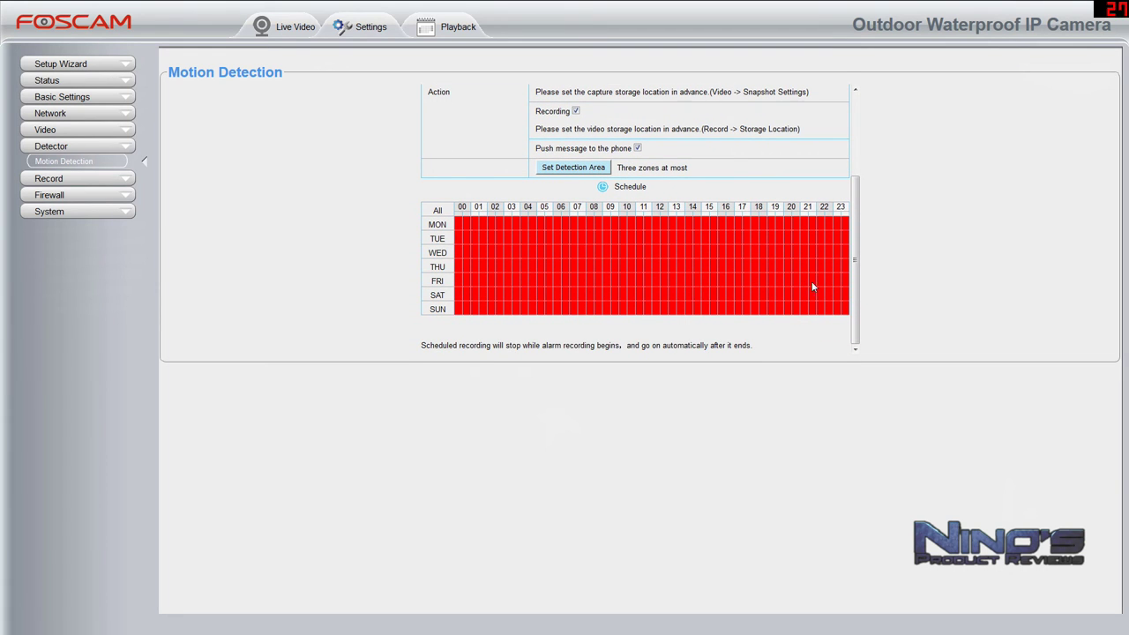
scroll(482, 178, up, 5)
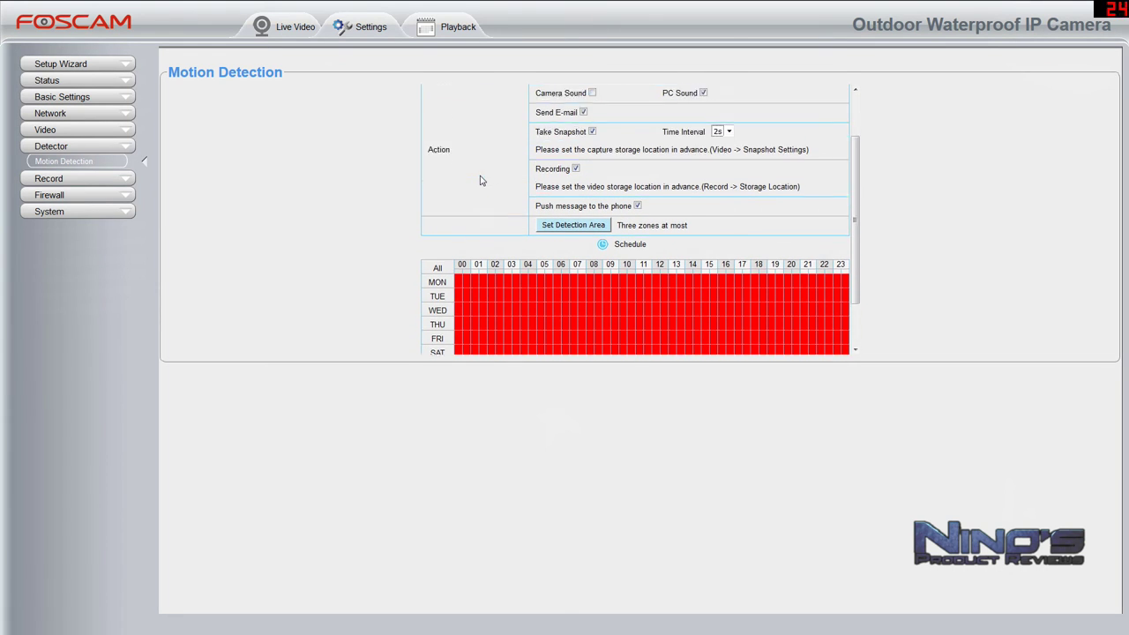
click(450, 114)
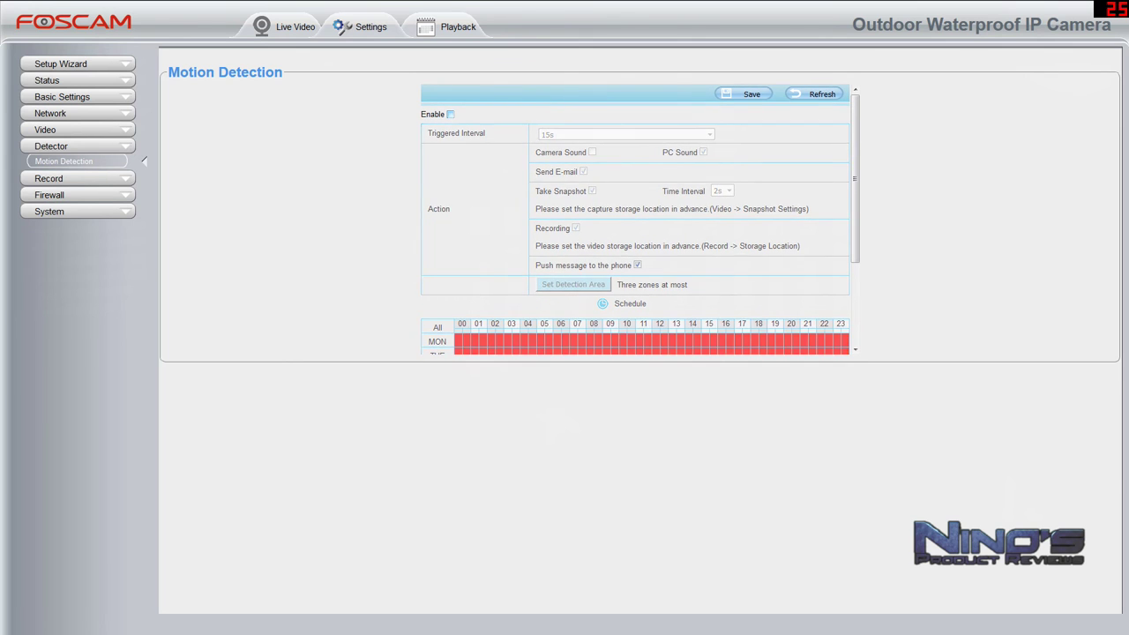
Review the recording storage location choices and the alarm recording page's pre-record and recording time settings.
click(66, 179)
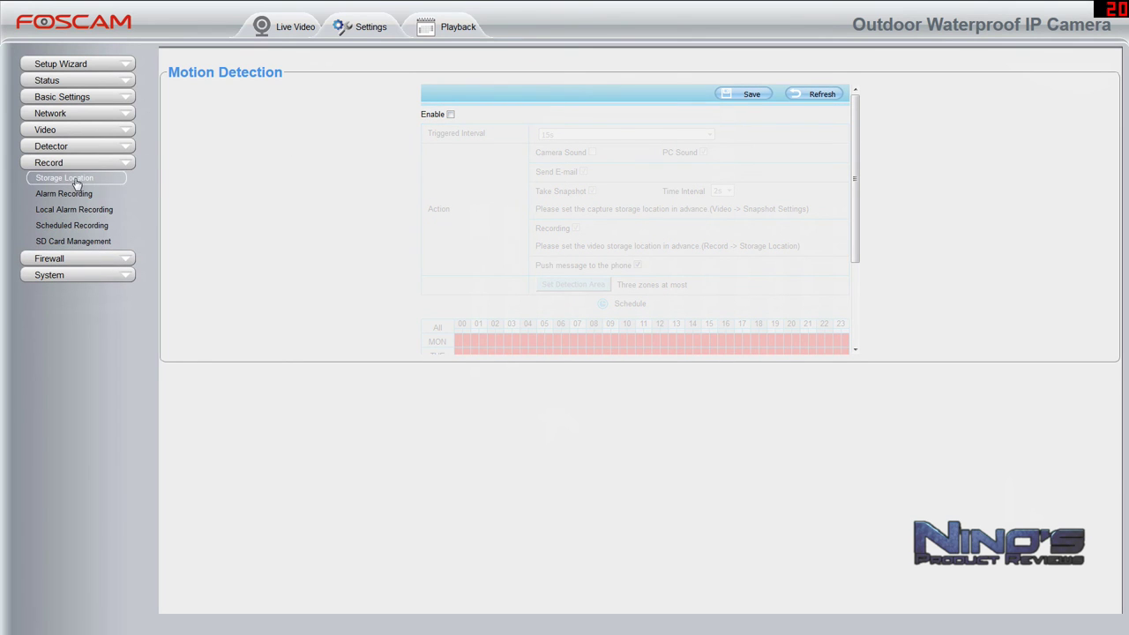
click(76, 182)
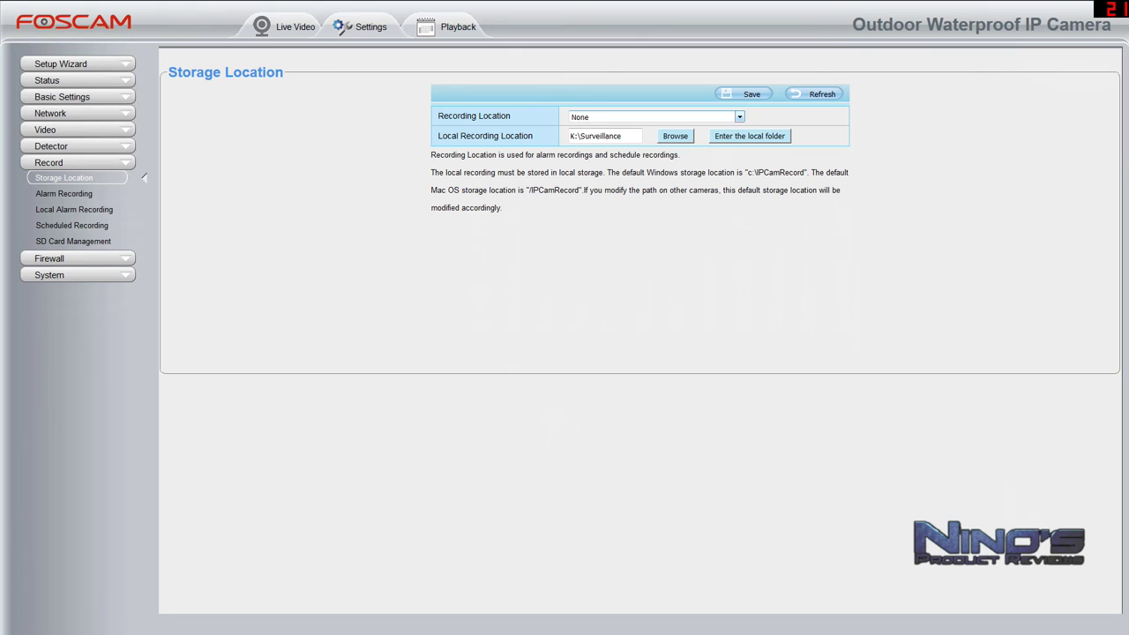
click(611, 117)
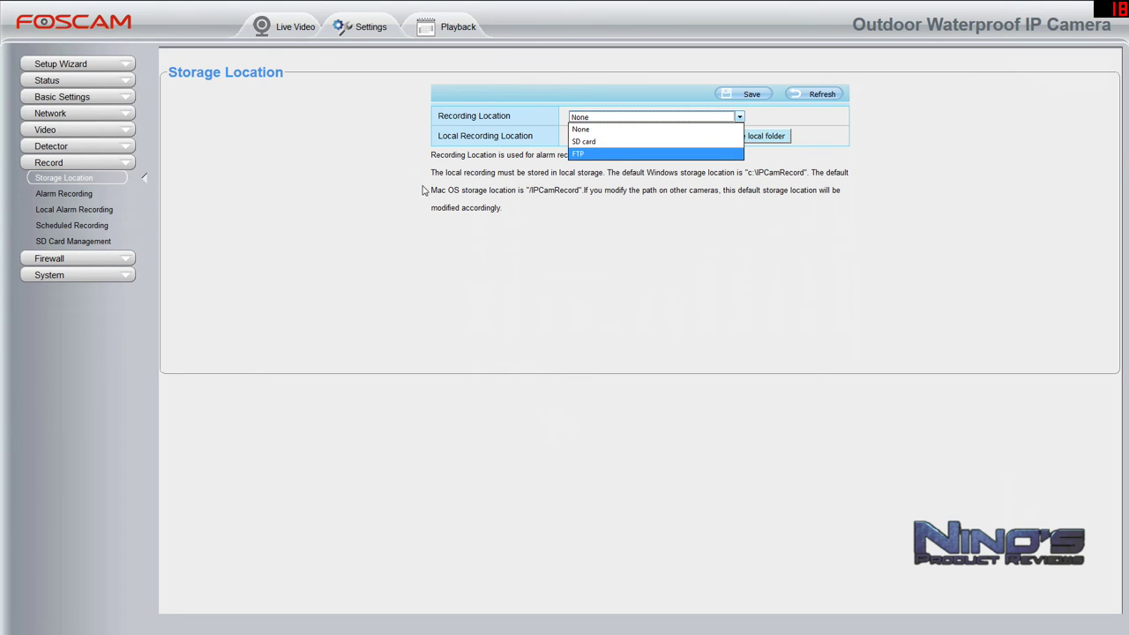
click(197, 236)
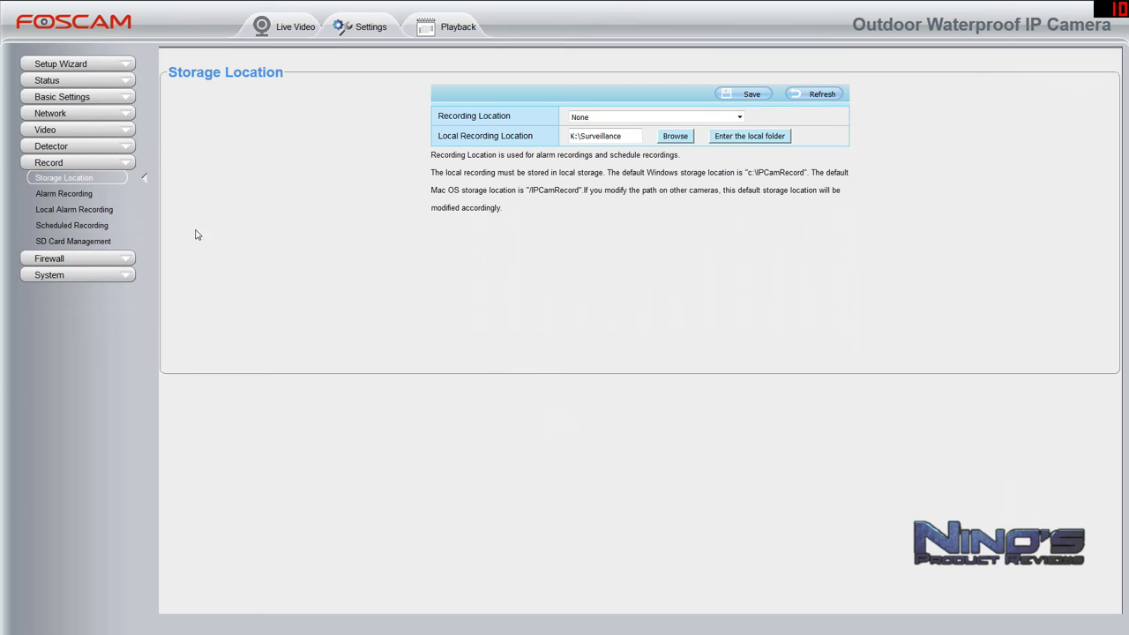
click(72, 197)
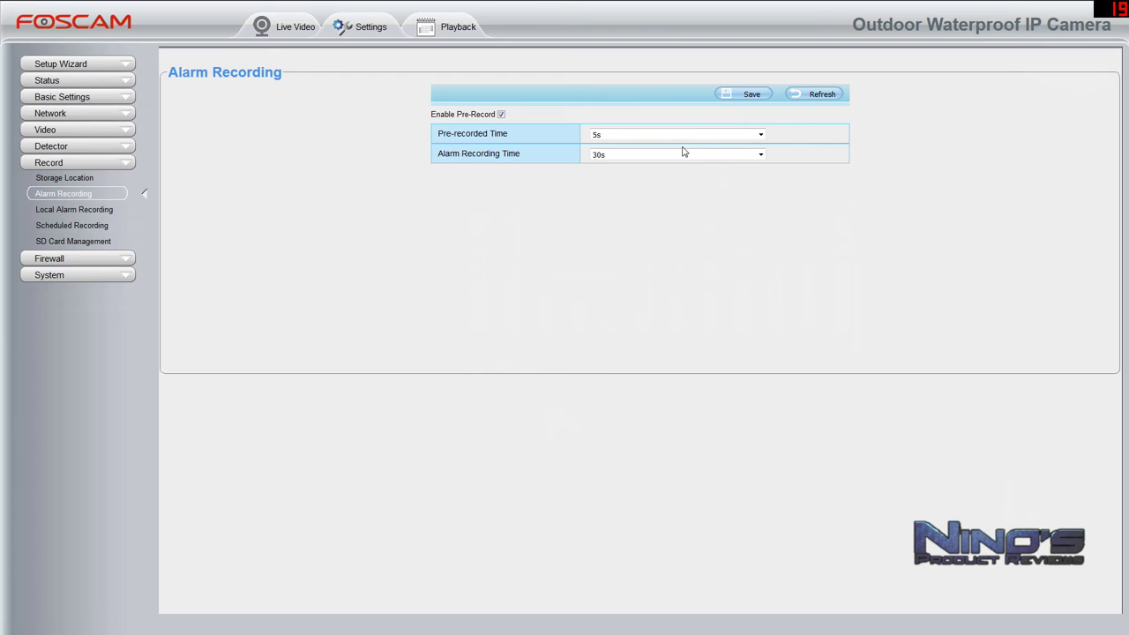
triple_click(431, 118)
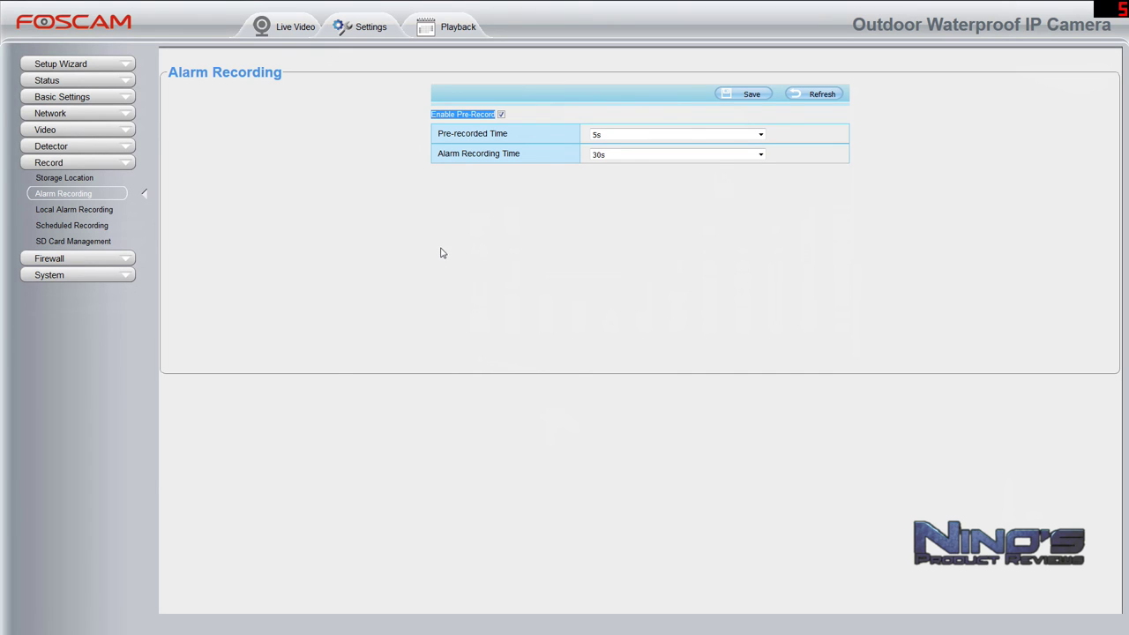
click(503, 221)
Examine the local alarm recording time choices by enabling the feature temporarily and switching it off again.
click(99, 214)
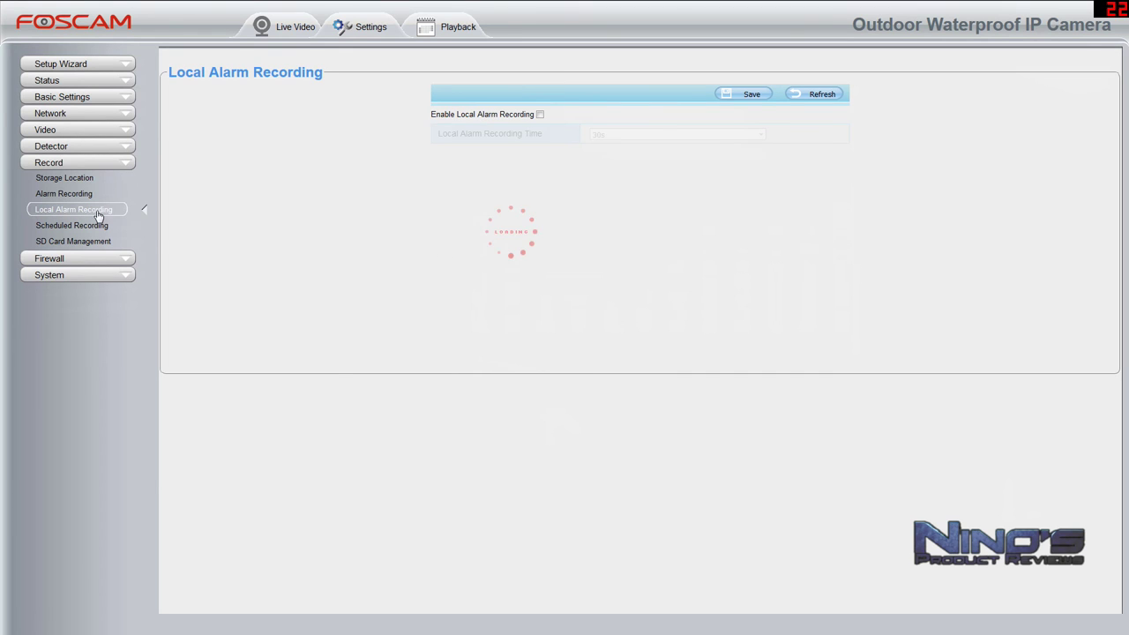
click(540, 115)
click(671, 135)
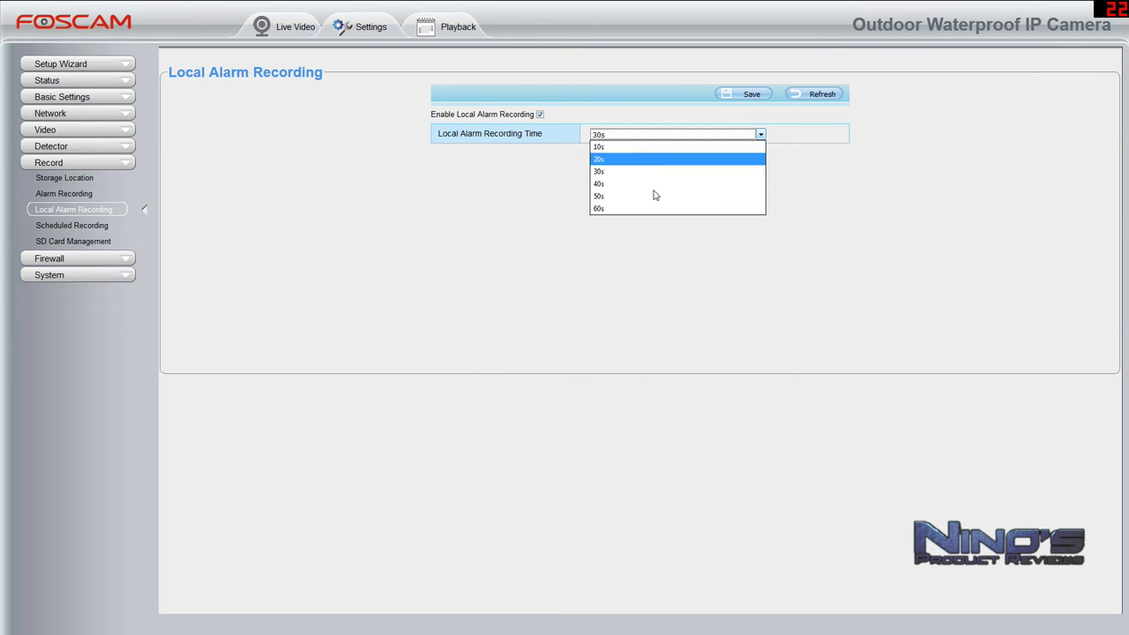
click(546, 188)
click(539, 115)
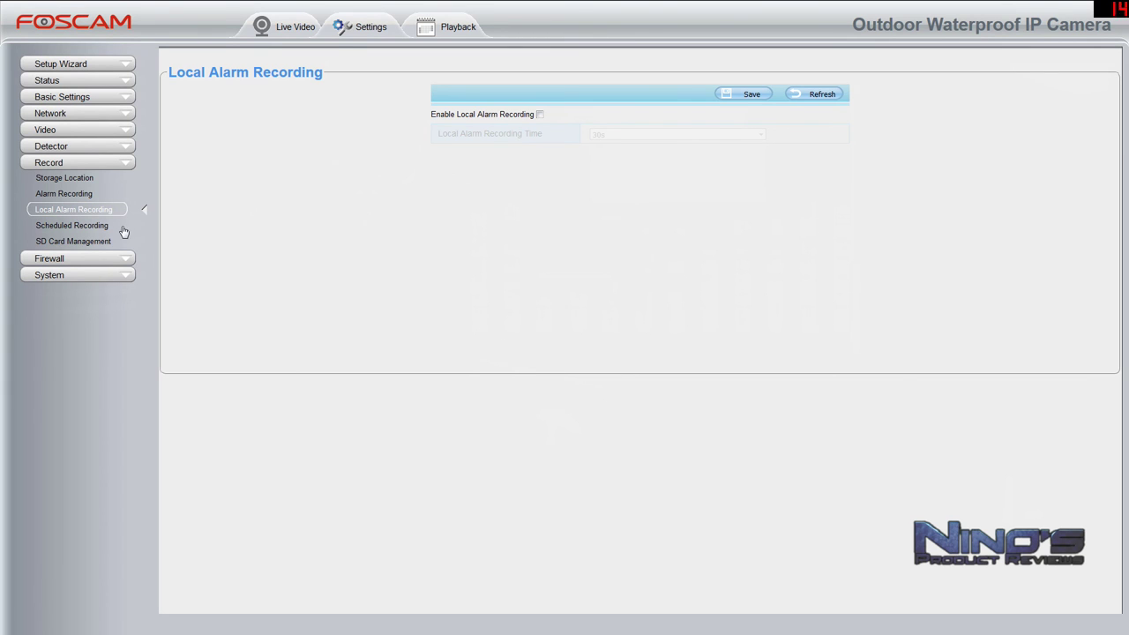
Try enabling local alarm recording and saving it, checking the scheduled recording page before switching it off again.
click(110, 230)
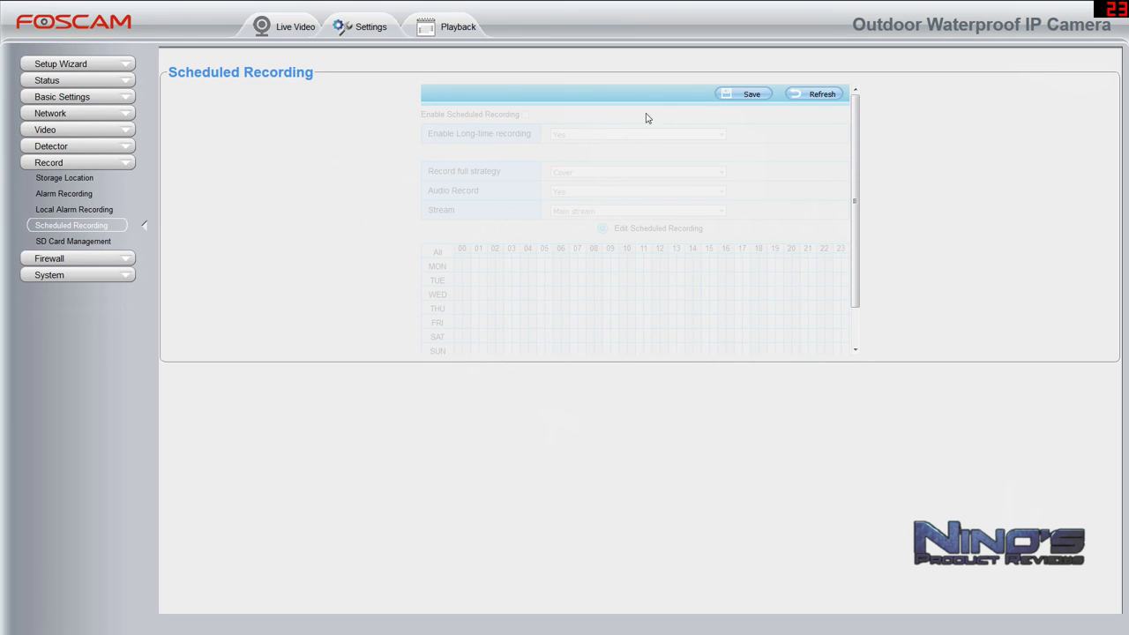
click(104, 212)
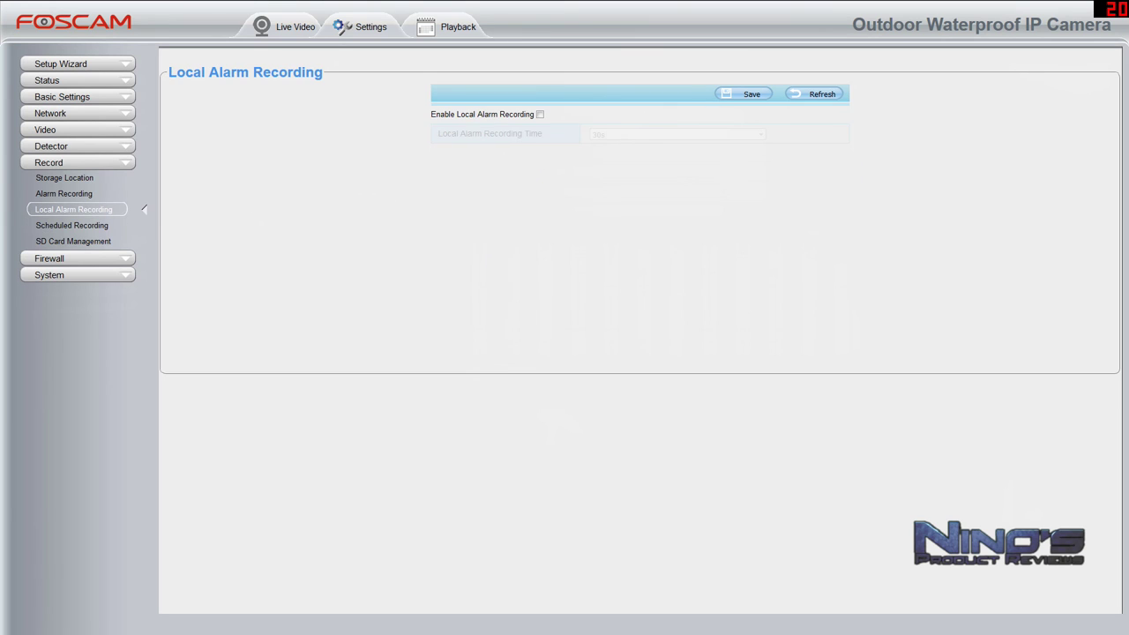
click(541, 116)
click(740, 95)
click(111, 228)
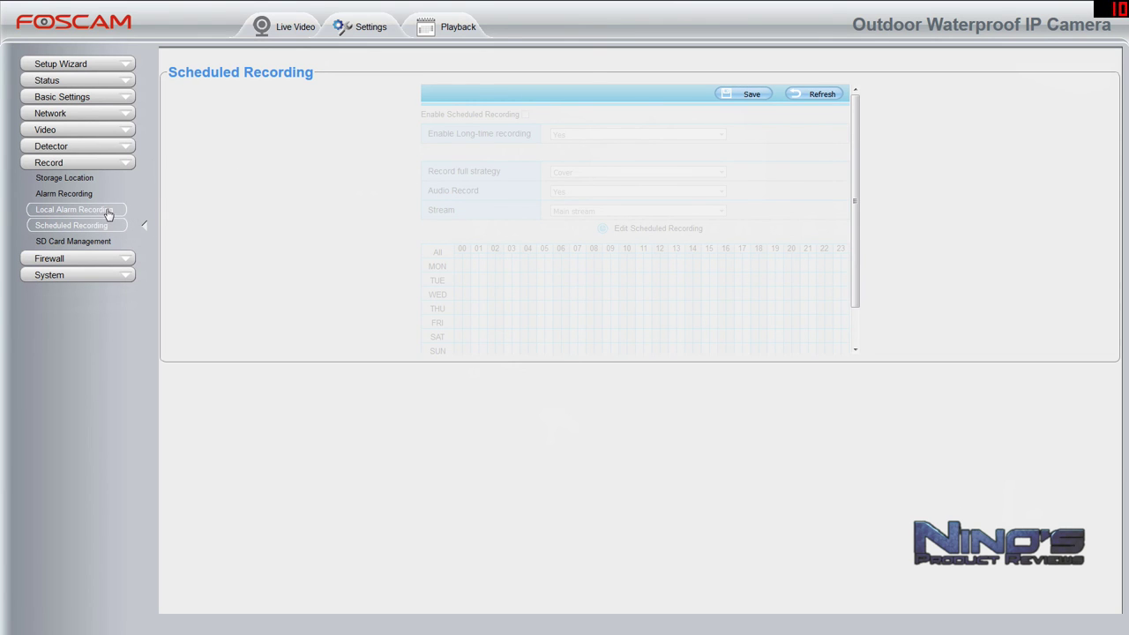
click(108, 212)
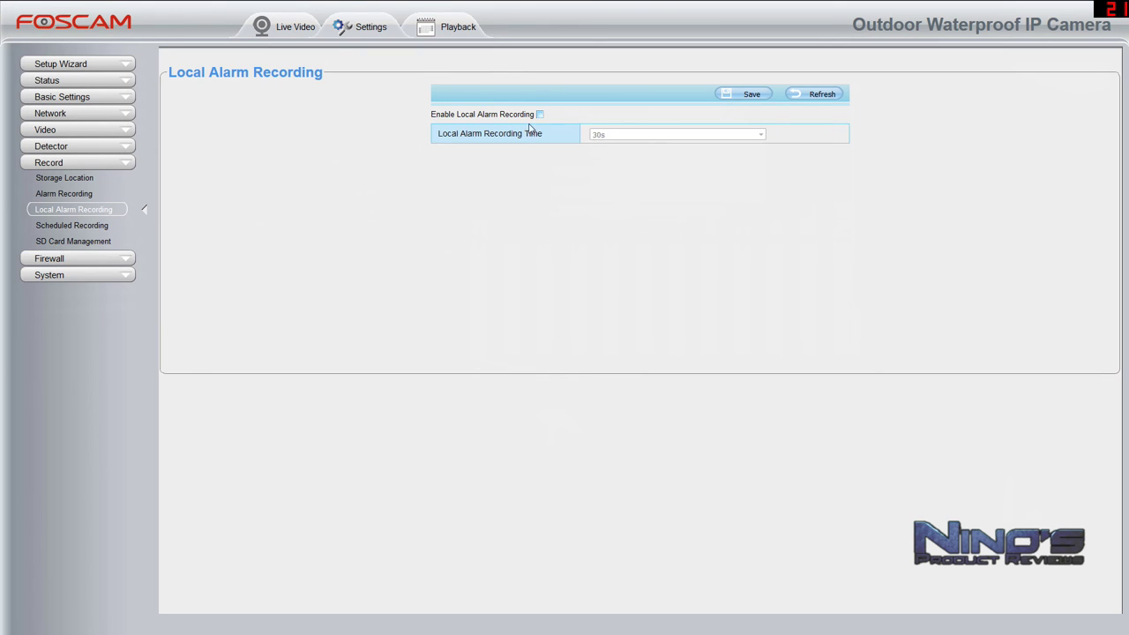
click(75, 226)
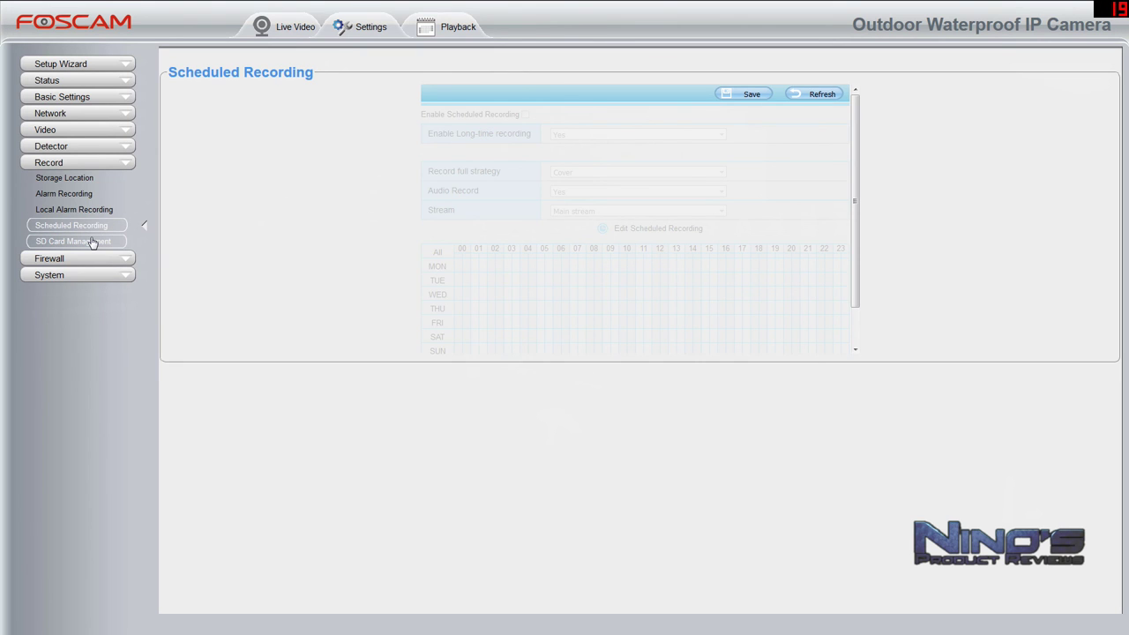
Review SD card management and the firewall's IP filtering, and show the system maintenance options.
click(93, 242)
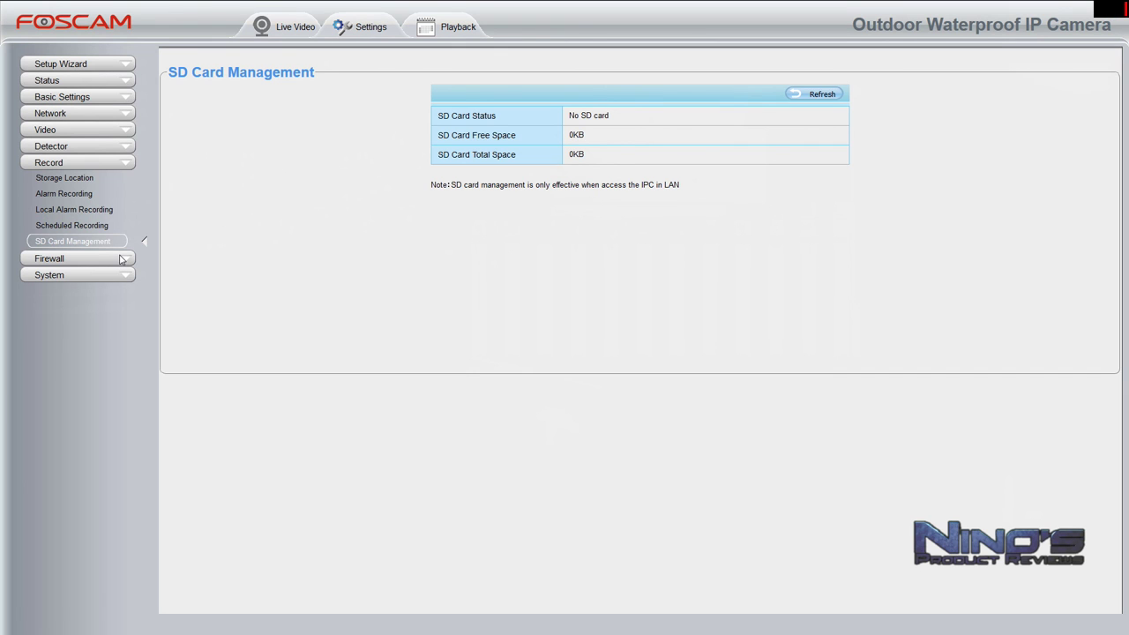
click(121, 259)
click(89, 196)
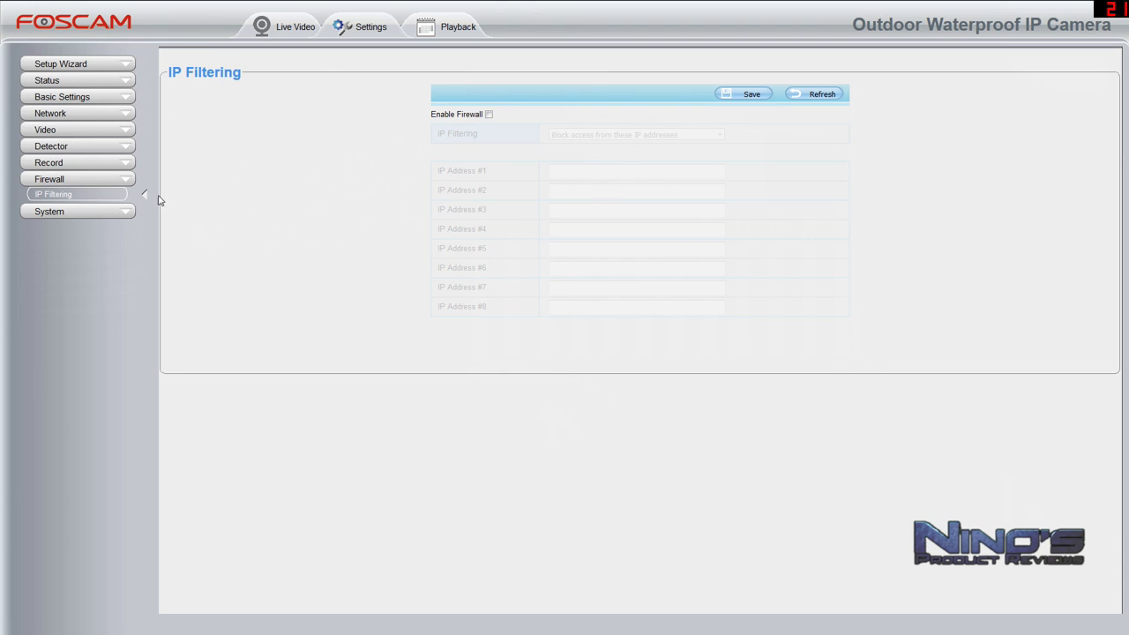
click(94, 212)
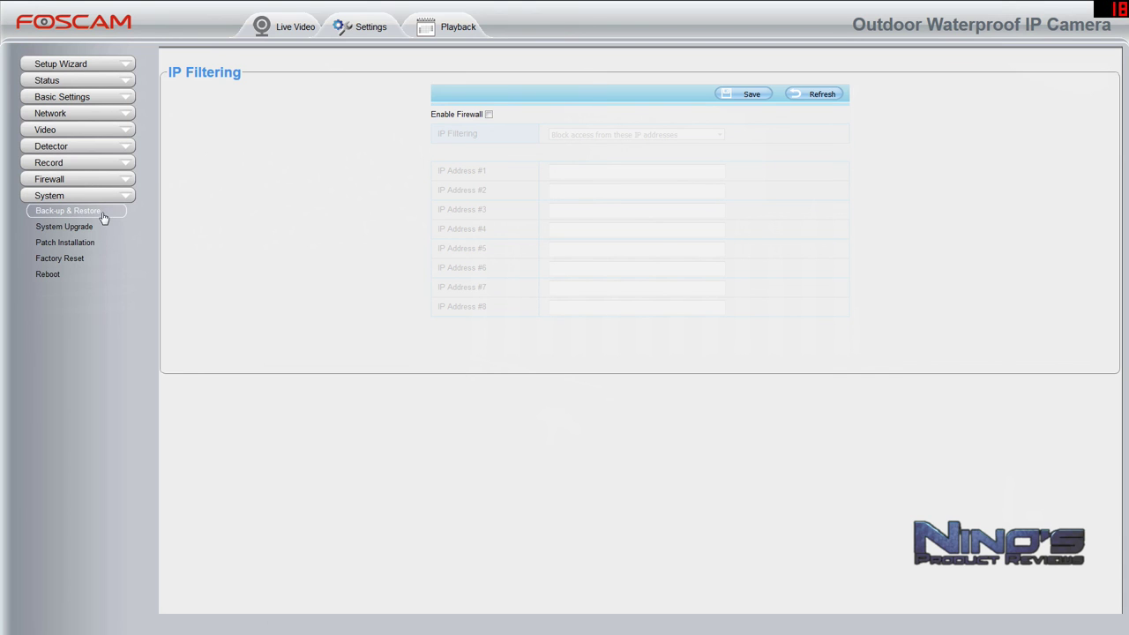